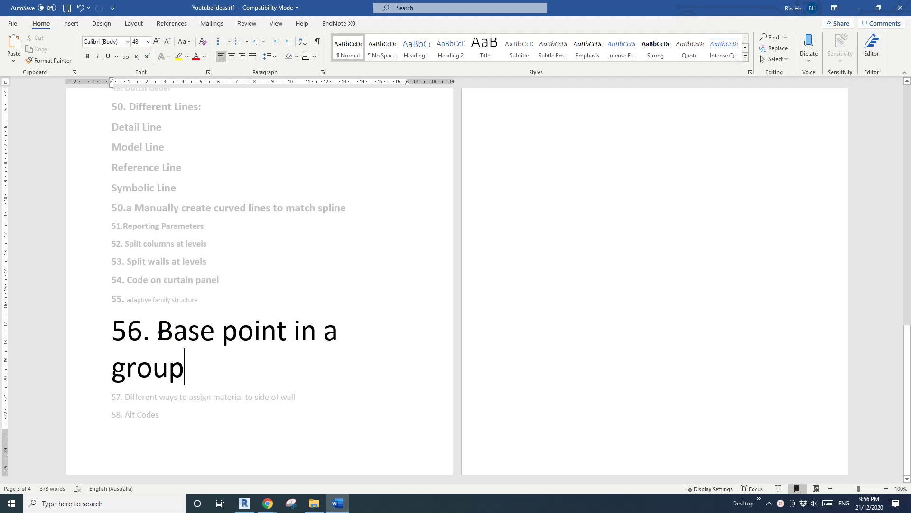
Step: Switch from the Word notes to Revit and create a new project from the Architectural Template
left_click_drag(159, 333, 272, 336)
left_click(312, 357)
left_click(252, 501)
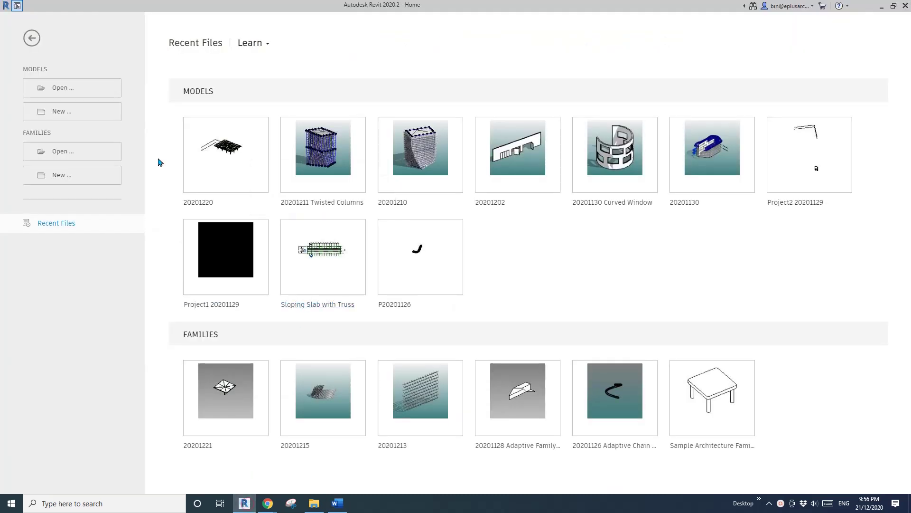
left_click(76, 115)
left_click(126, 98)
left_click(55, 121)
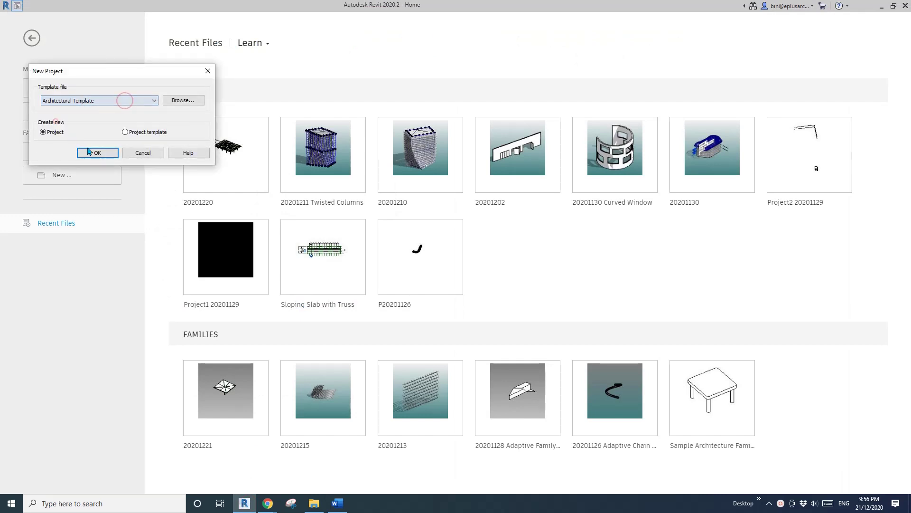
left_click(100, 155)
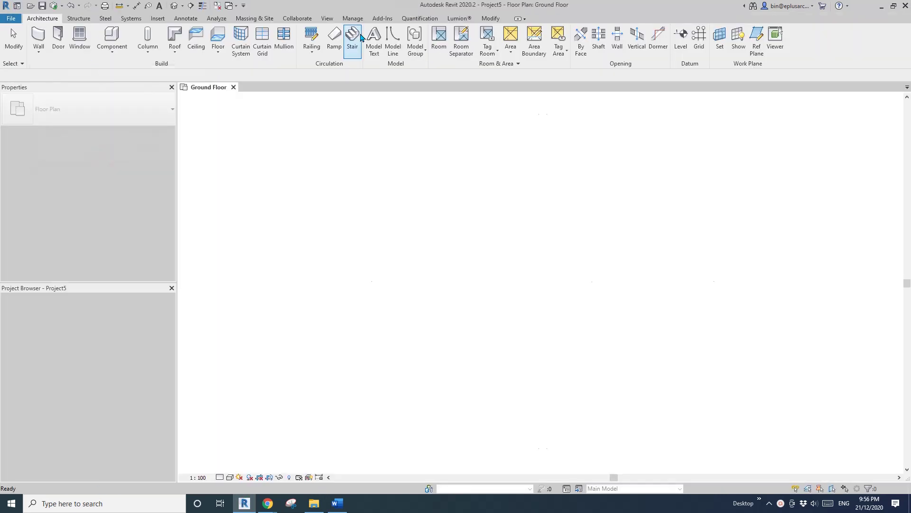
Step: Create a new drafting view at 1:10 scale
left_click(330, 21)
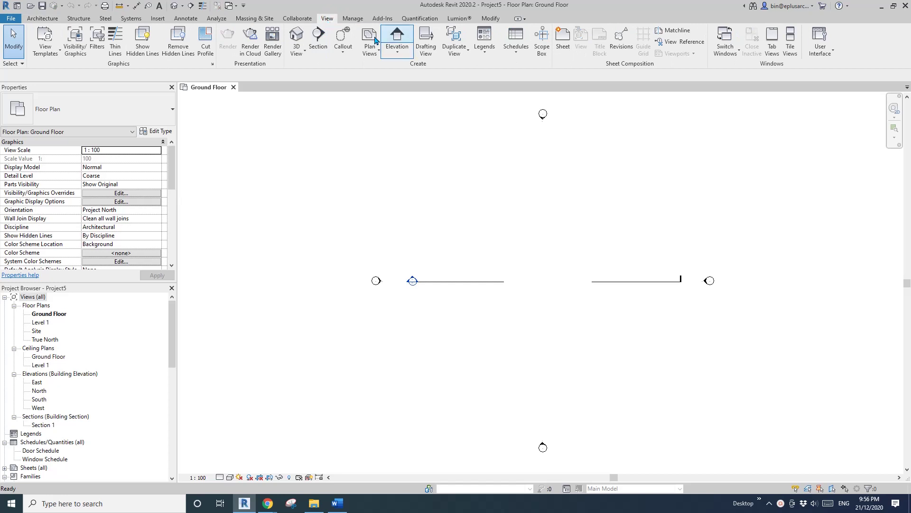
left_click(426, 40)
left_click(458, 276)
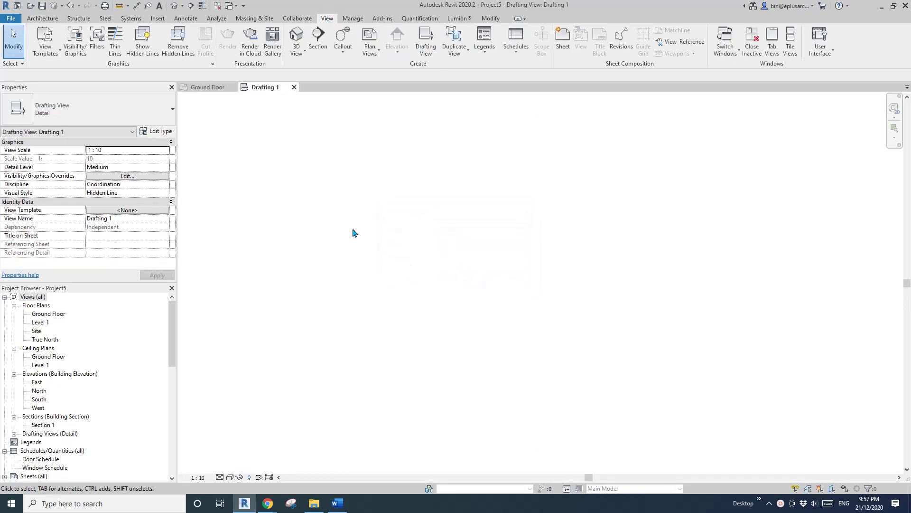
Step: Draw a 2400 x 900 mm rectangle of detail lines in the Wide Lines style
key("l")
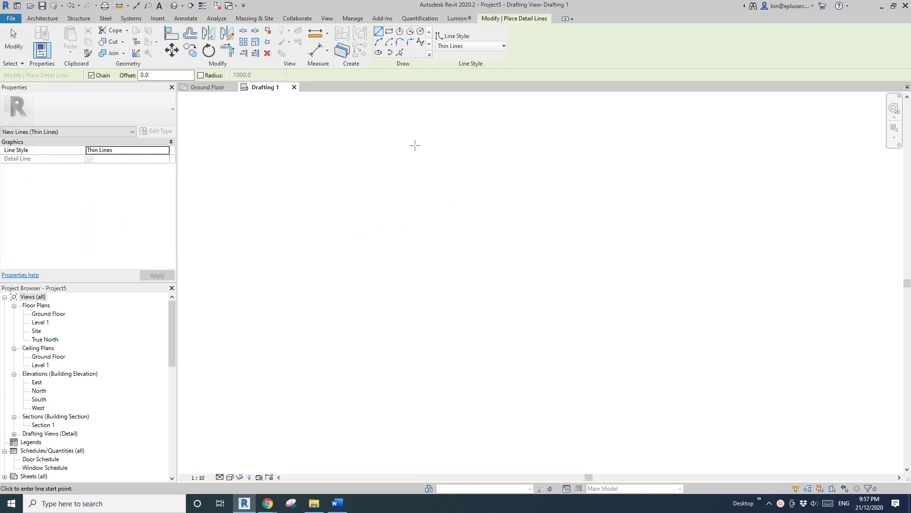
left_click(390, 35)
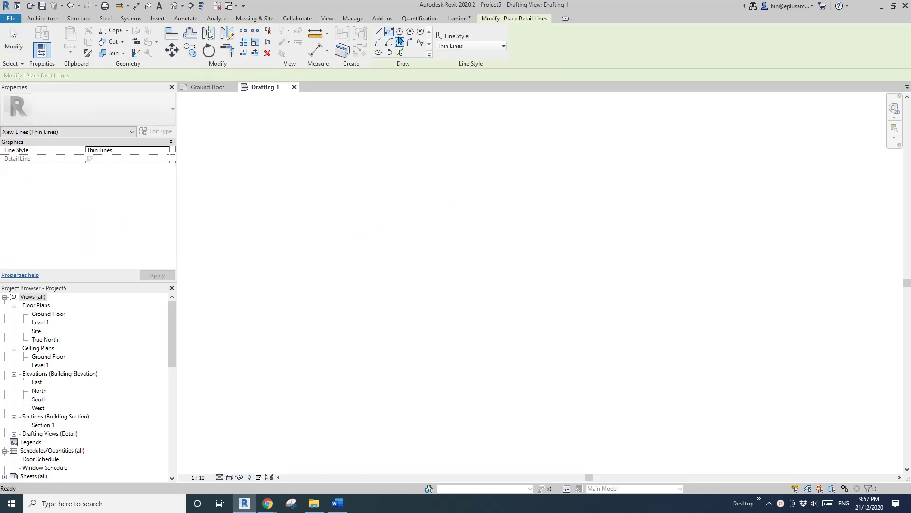
left_click(470, 46)
left_click(467, 217)
left_click(452, 239)
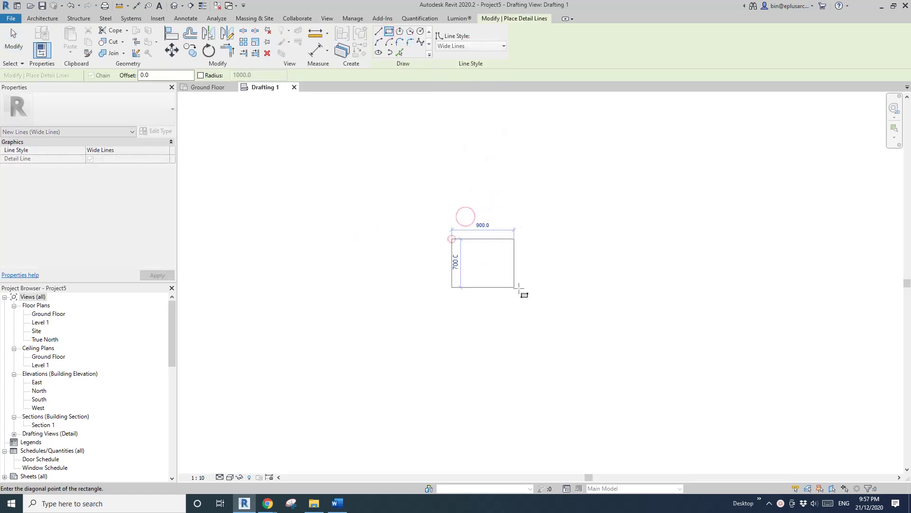
left_click(621, 298)
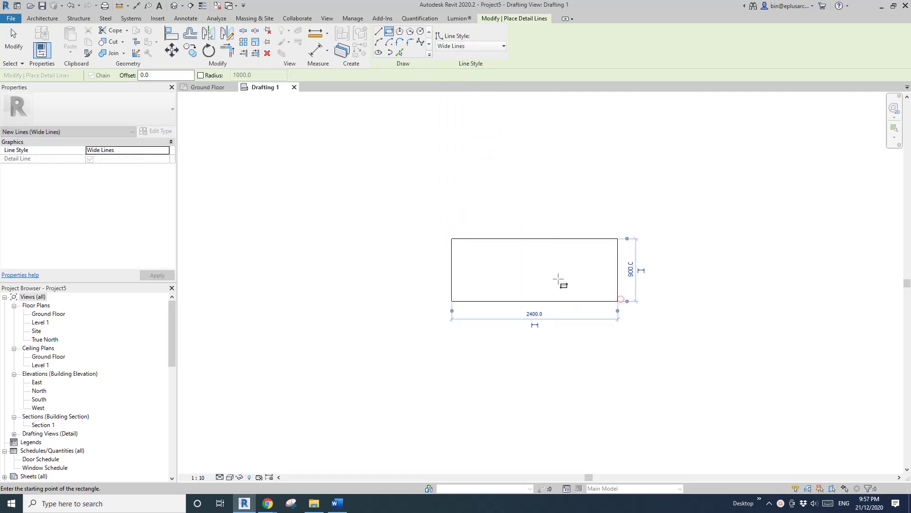
scroll(557, 270, "up", 5)
key("Escape")
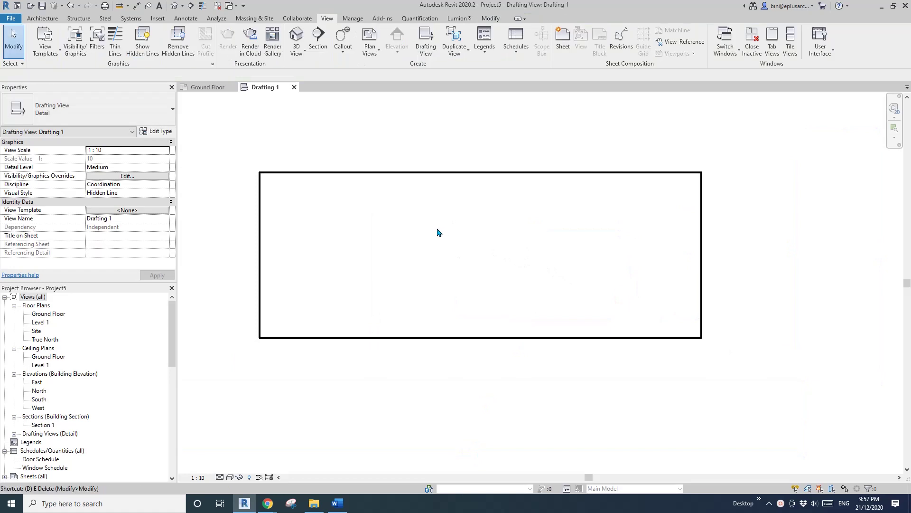
Step: Add two Medium Lines offset inside the rectangle, one just below its upper edge and one 100 mm above its lower edge
key("d")
key("l")
scroll(409, 116, "up", 2)
left_click(470, 46)
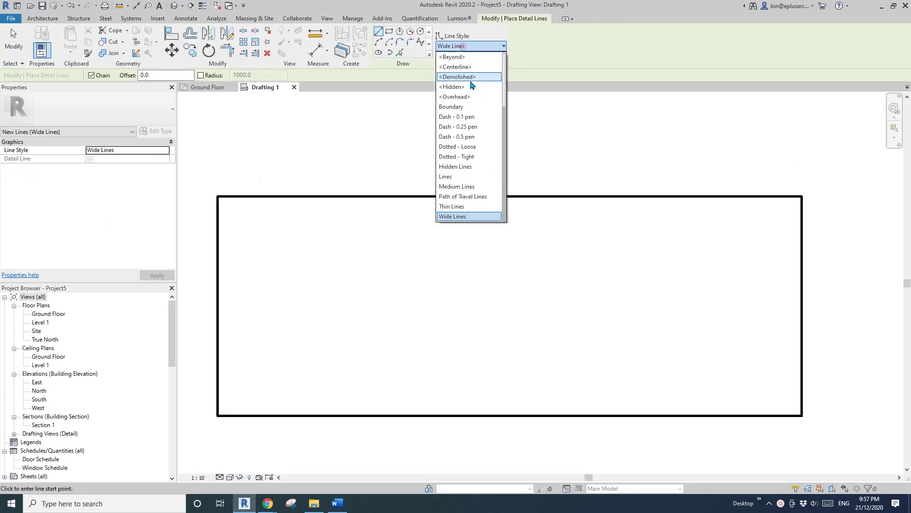
left_click(457, 187)
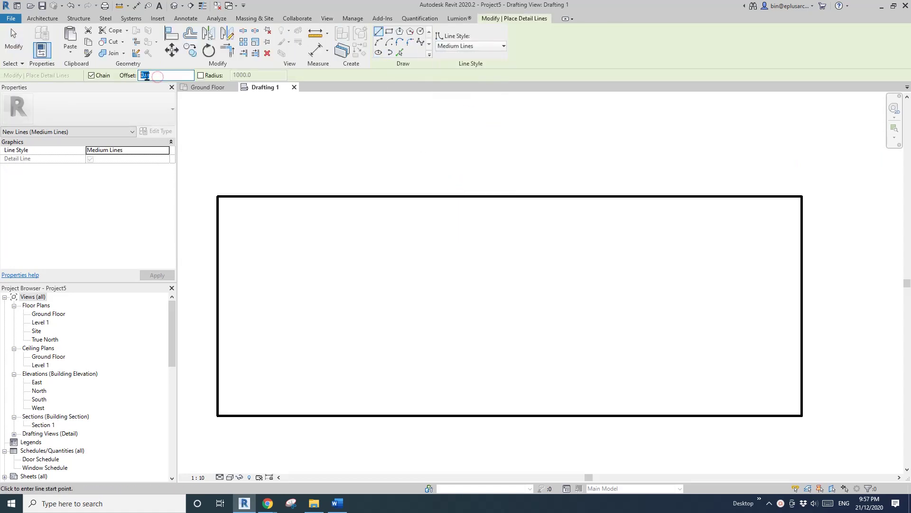
left_click(400, 53)
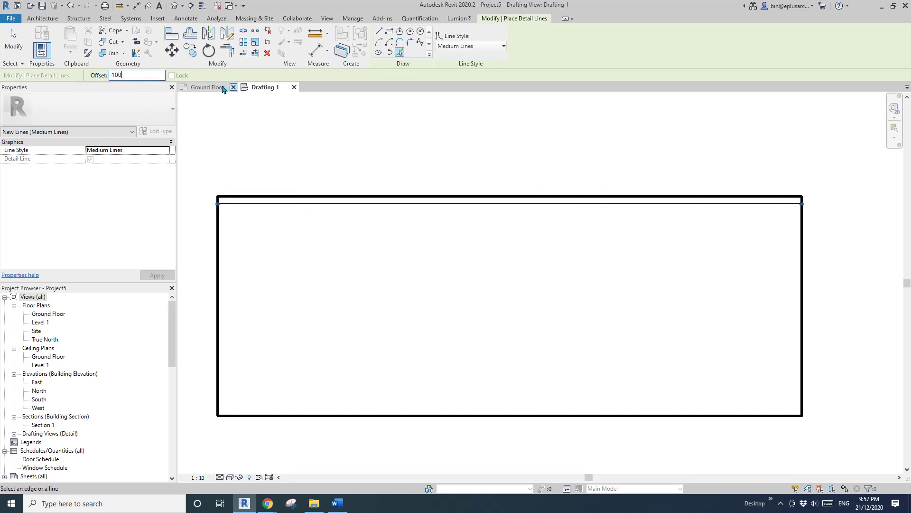
left_click(436, 413)
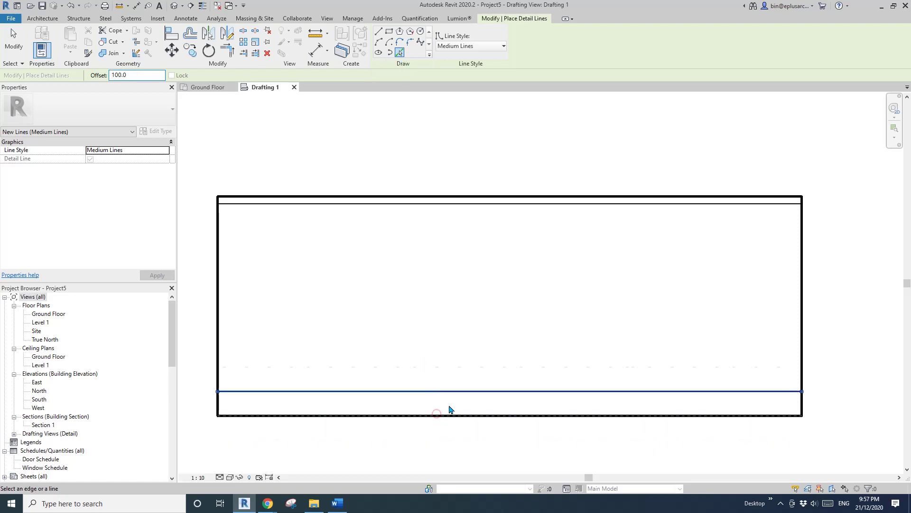
Step: Offset a vertical line 600 mm inward from the rectangle's left edge and shorten its upper end to the inner horizontal line
middle_click_drag(413, 341, 425, 339)
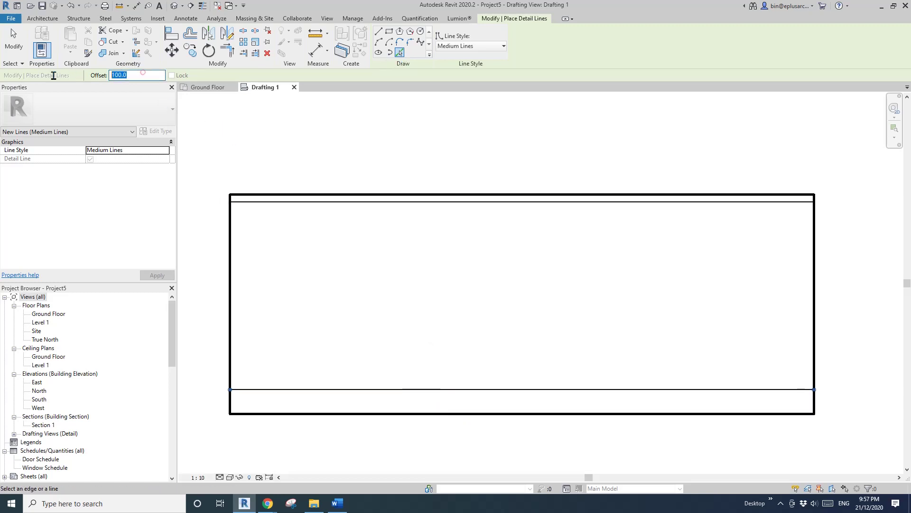
type("600")
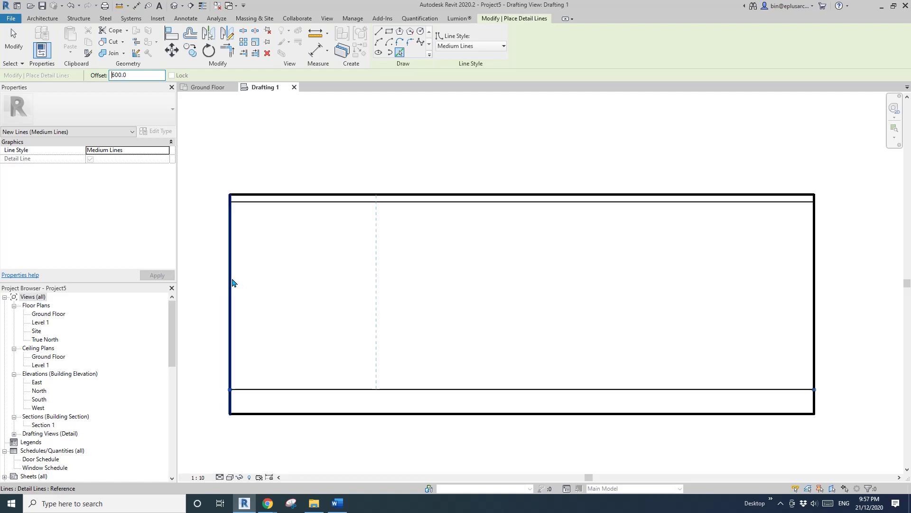
left_click(231, 278)
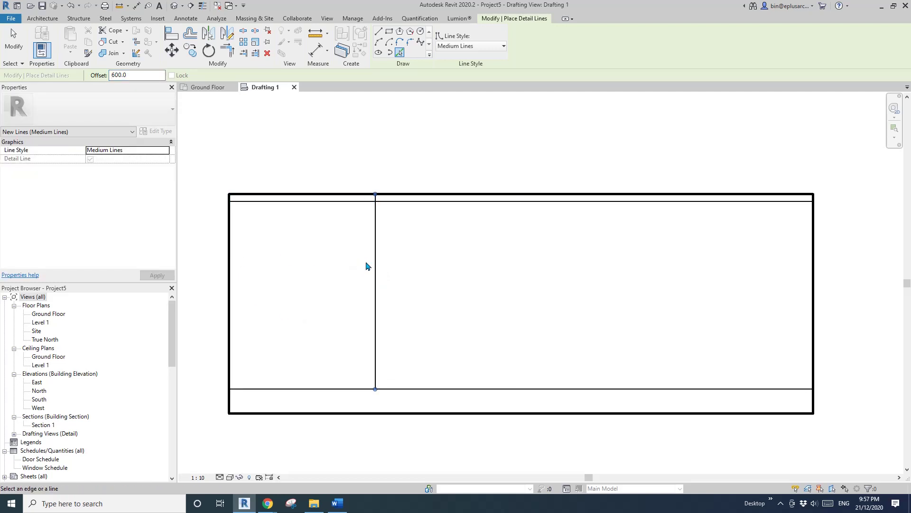
key("Escape")
key("Escape")
left_click(375, 230)
left_click_drag(375, 194, 375, 202)
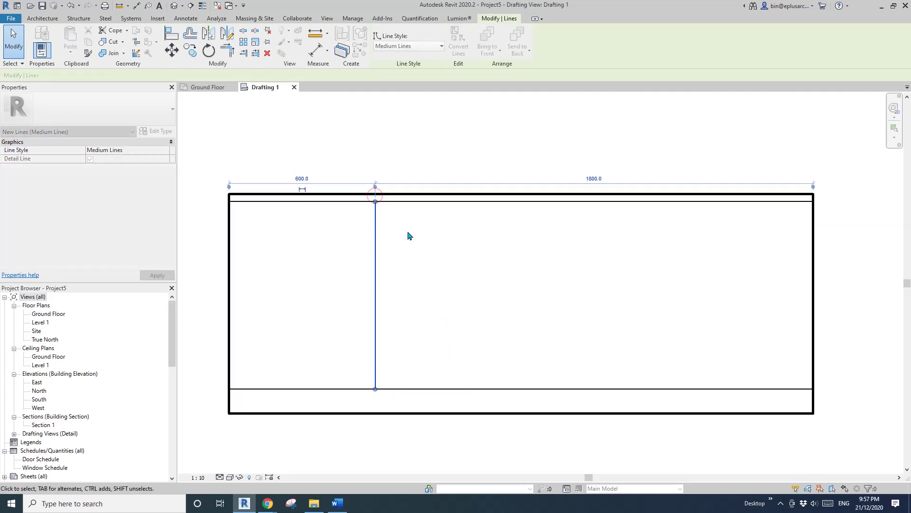
Step: Copy the vertical divider to the right at 600 mm spacing to split the rectangle into four equal bays
middle_click_drag(433, 239, 408, 240)
scroll(371, 245, "down", 1)
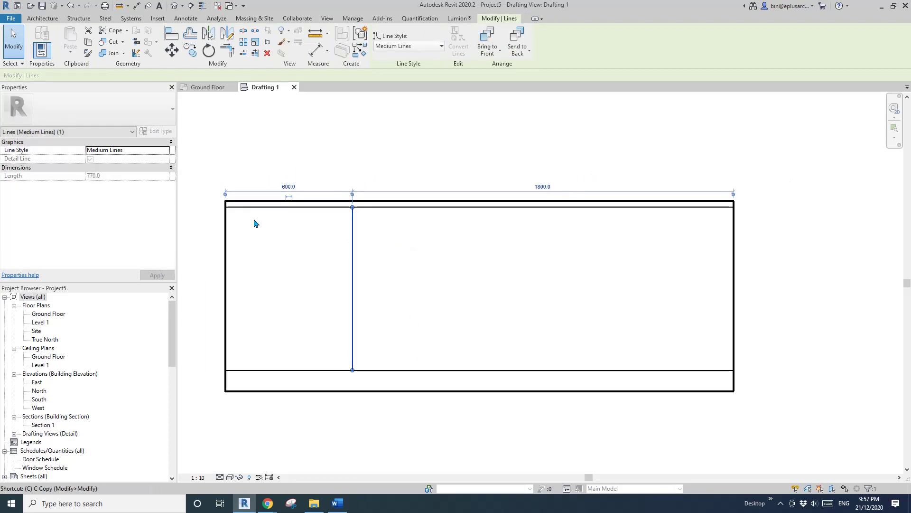
key("c")
left_click(352, 207)
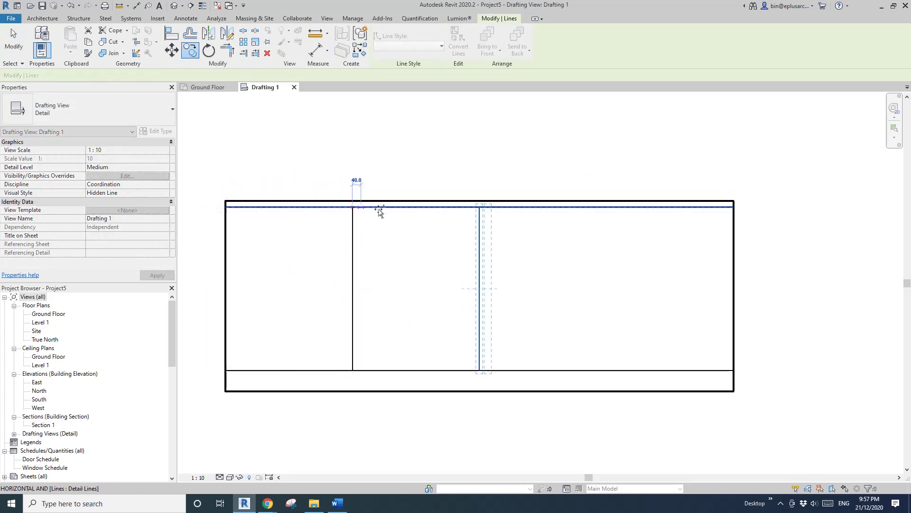
left_click(479, 208)
key("Escape")
Step: Draw two horizontal Thin Lines across the leftmost bay, splitting it into three roughly equal rows
middle_click_drag(384, 207, 457, 204)
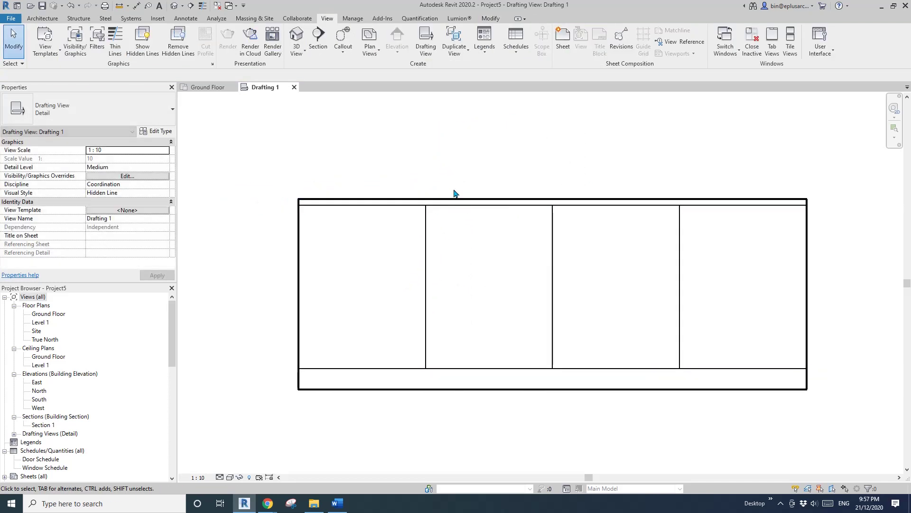
scroll(453, 194, "up", 1)
middle_click_drag(407, 222, 397, 197)
scroll(397, 198, "down", 1)
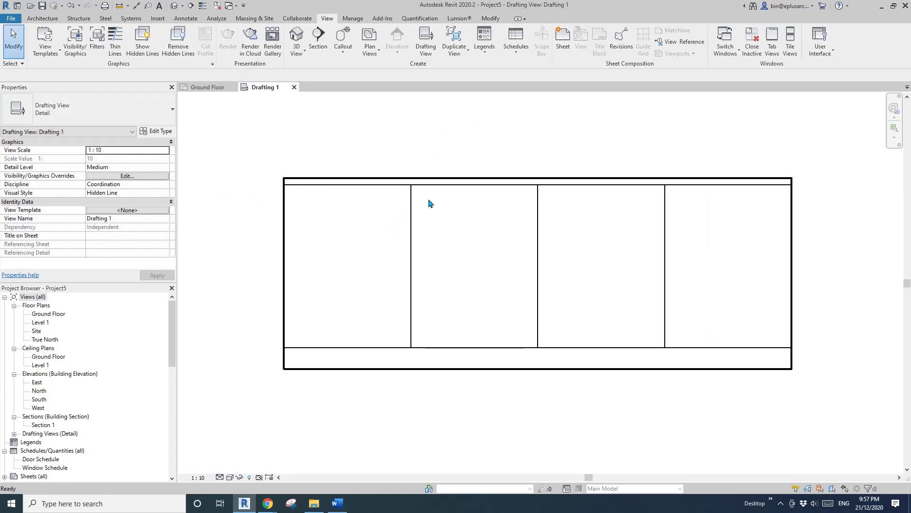
key("d")
key("l")
left_click(469, 46)
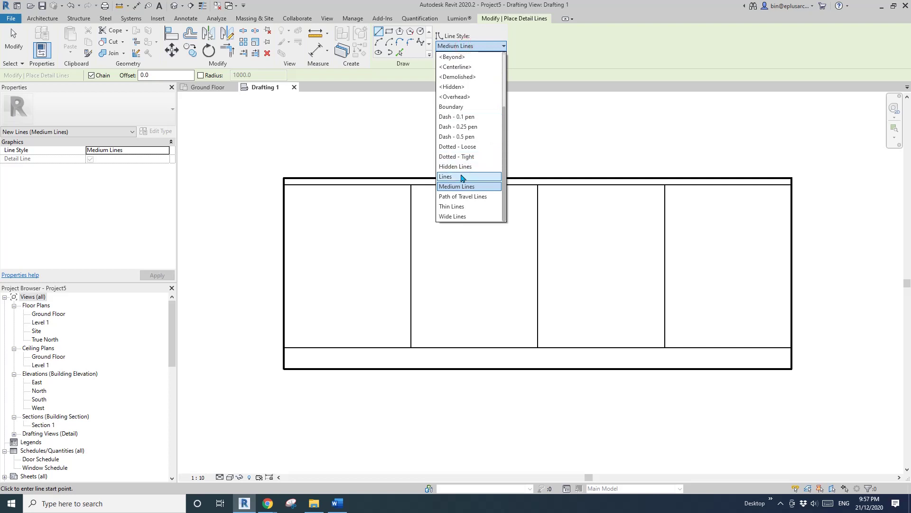
left_click(451, 206)
left_click(411, 239)
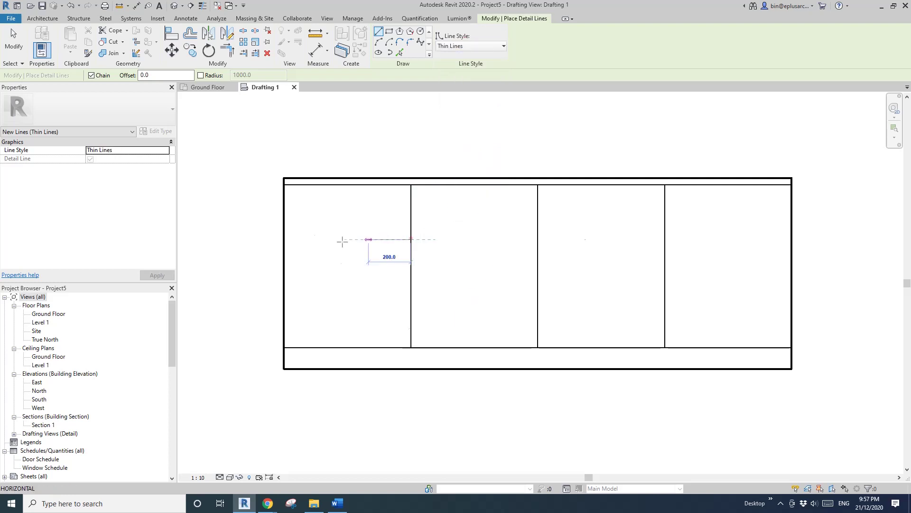
left_click(283, 240)
left_click(411, 294)
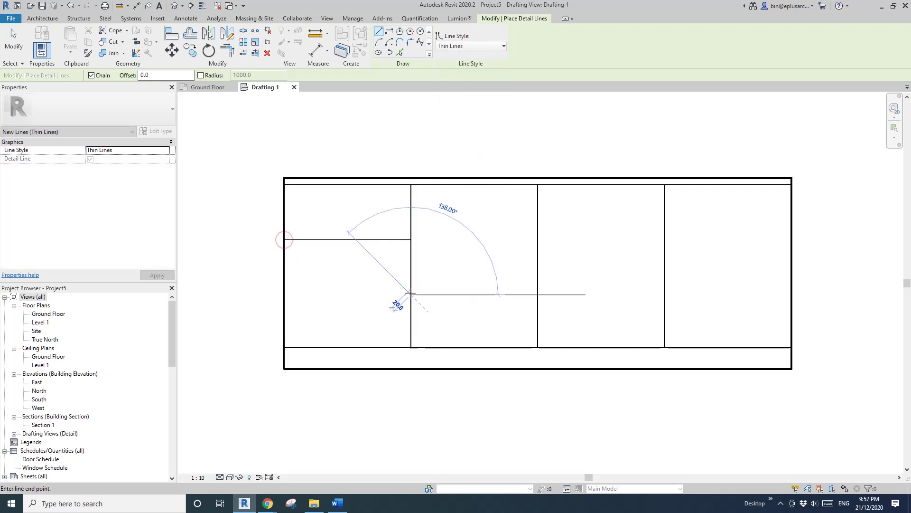
left_click(284, 293)
key("Escape")
Step: Dimension the row heights in the leftmost bay as one aligned string and make the segments equal
key("d")
key("i")
left_click(358, 347)
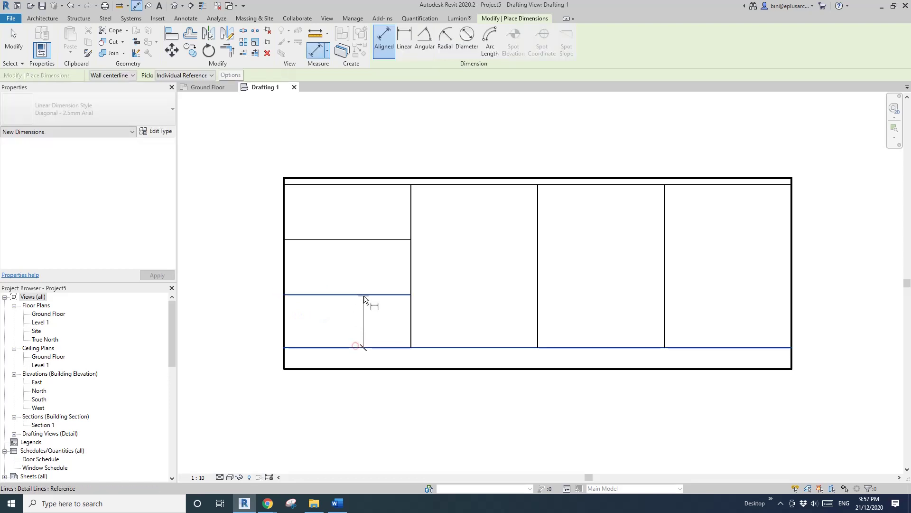
left_click(365, 294)
left_click(368, 239)
left_click(370, 185)
left_click(350, 209)
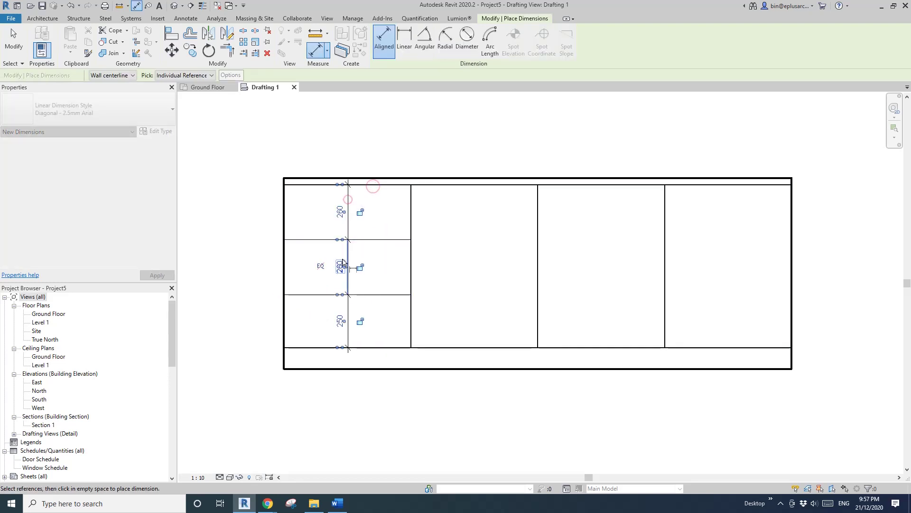
key("Escape")
key("Escape")
Step: Delete the equalized dimension string while leaving the row lines constrained
left_click(348, 264)
key("Delete")
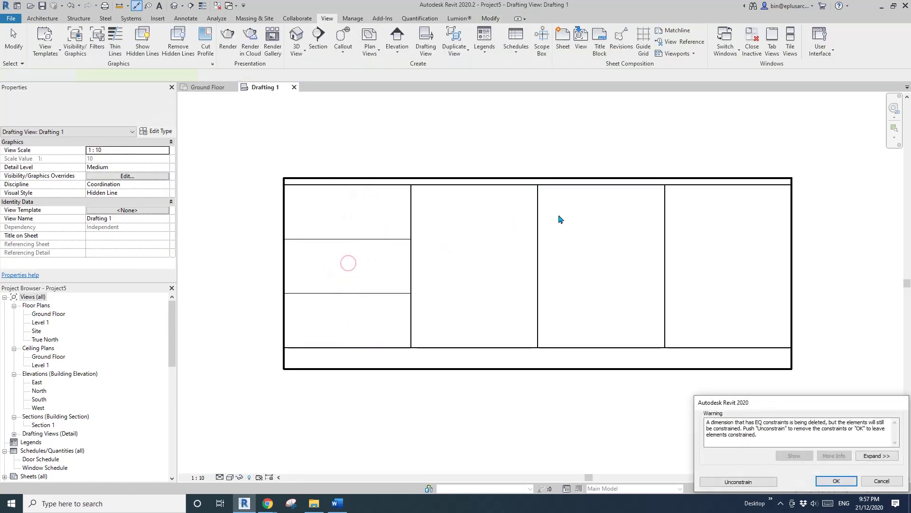
key("Return")
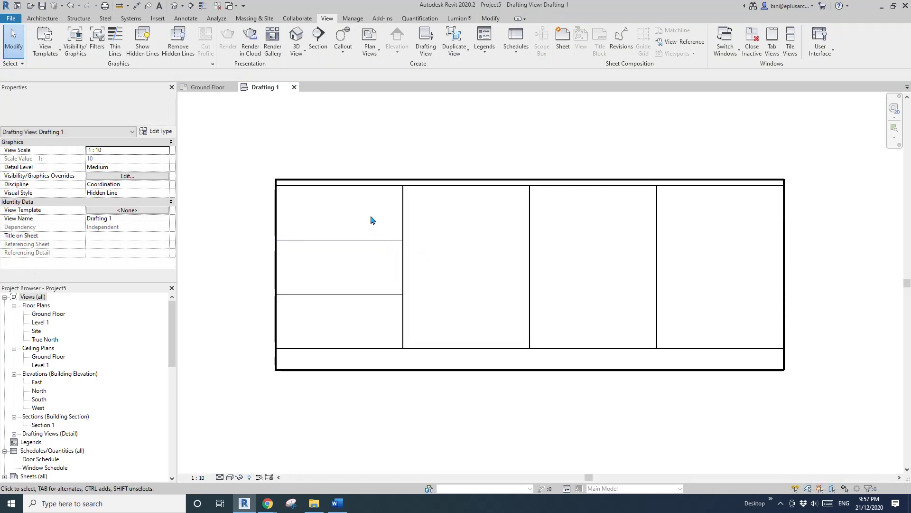
scroll(365, 230, "up", 1)
middle_click_drag(368, 229, 337, 223)
key("d")
key("l")
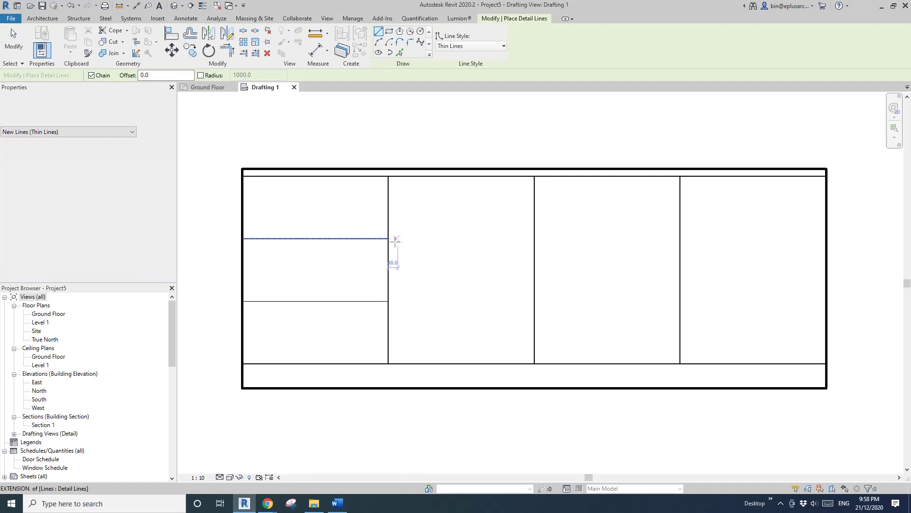
middle_click_drag(394, 242, 378, 246)
key("Escape")
Step: Copy the two horizontal row lines from the leftmost bay into the other three bays
scroll(379, 256, "down", 2)
left_click_drag(345, 222, 328, 292)
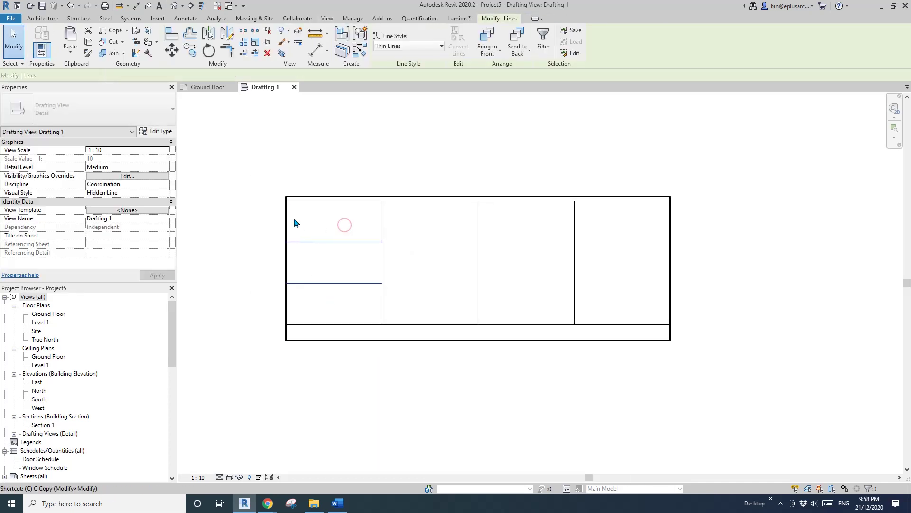
left_click(287, 201)
left_click(383, 201)
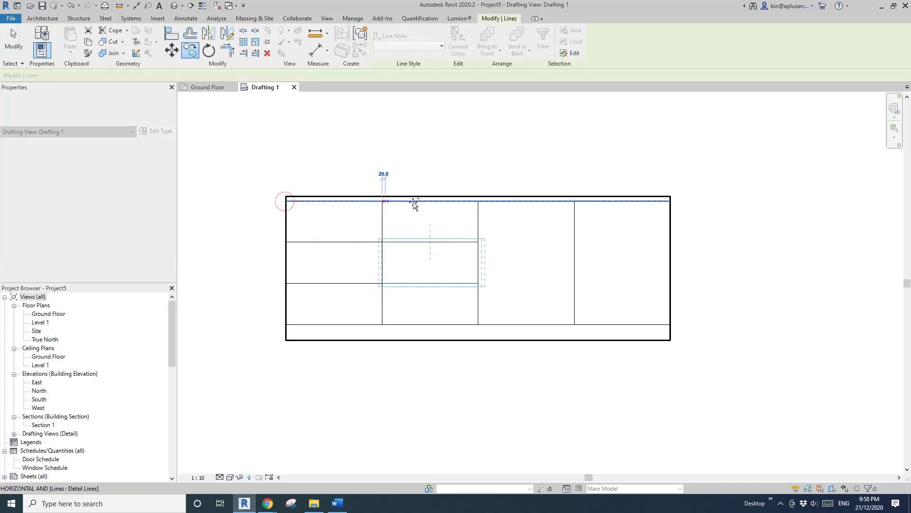
left_click(479, 201)
left_click(574, 201)
key("Escape")
key("Escape")
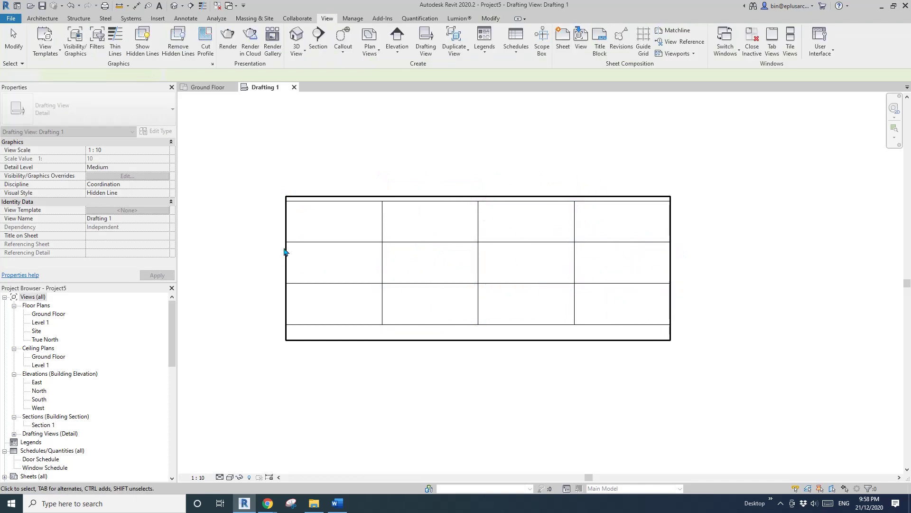
Step: Draw a diagonal Dash - 0.1 pen detail line across the top-left cell, from its upper-right corner to its lower-left corner
scroll(314, 250, "up", 2)
scroll(334, 247, "down", 3)
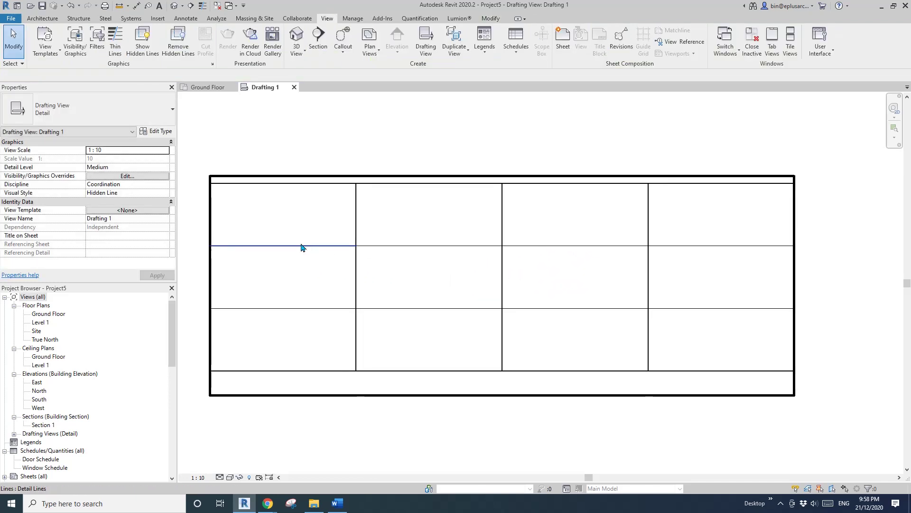
key("d")
key("l")
scroll(254, 244, "up", 1)
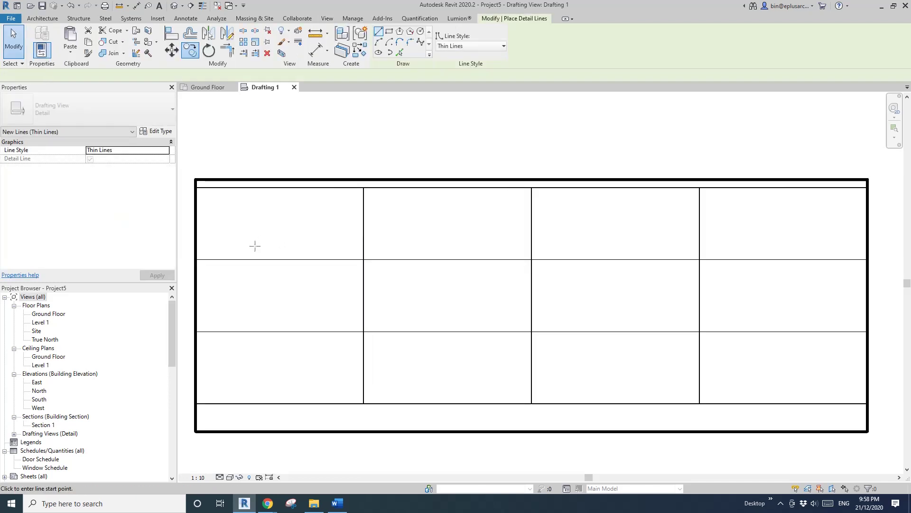
left_click(483, 48)
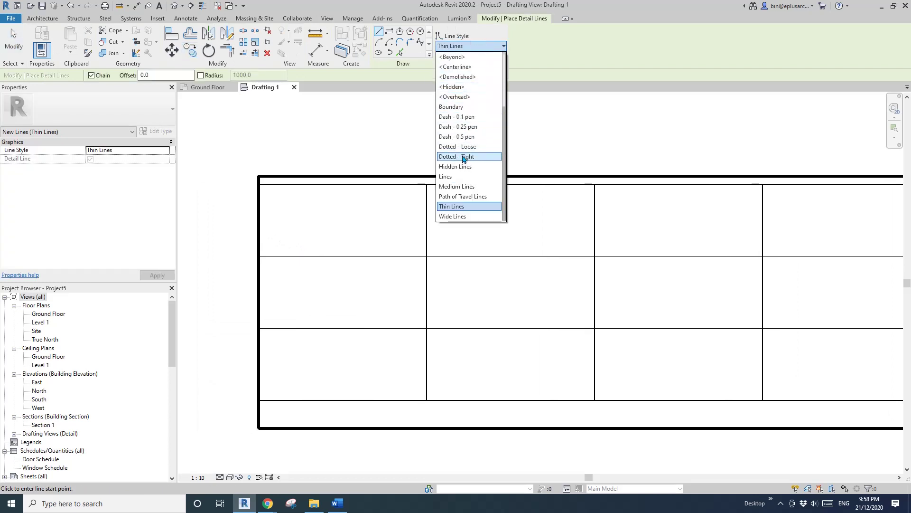
left_click(463, 87)
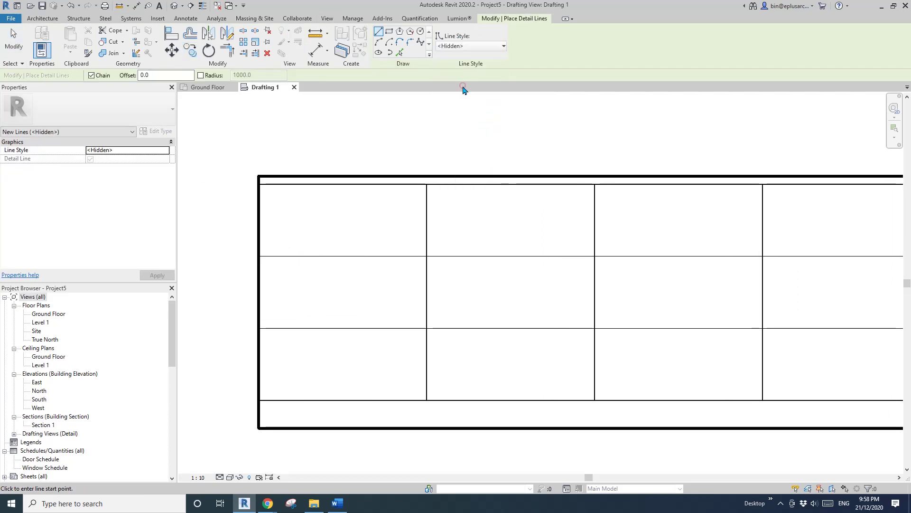
left_click(481, 49)
left_click(461, 116)
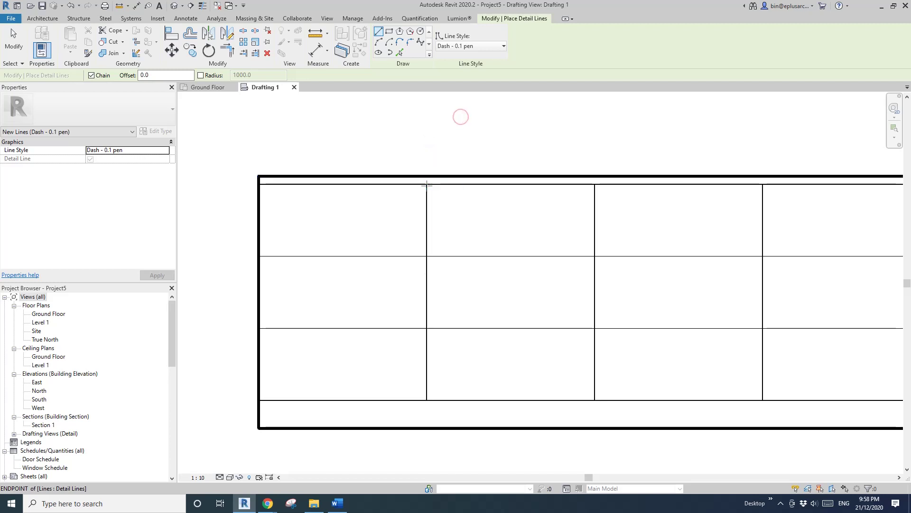
left_click(427, 185)
left_click(261, 254)
key("Escape")
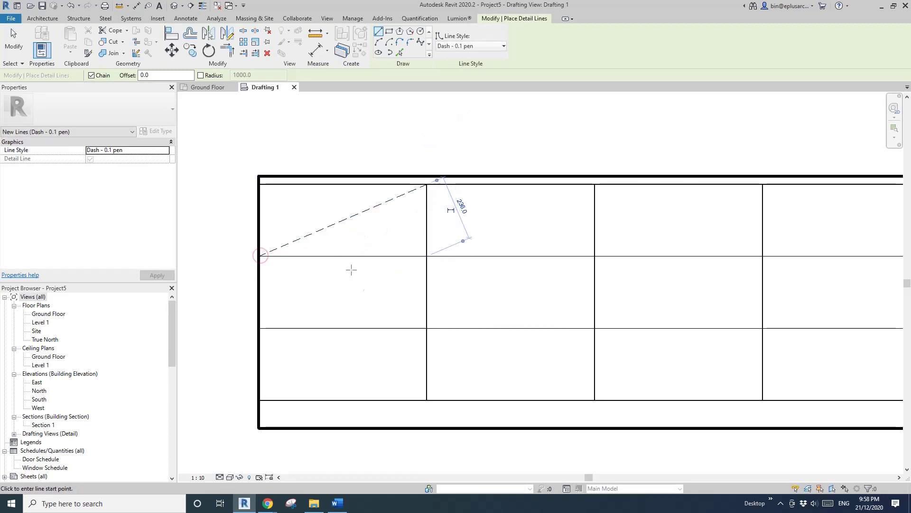
Step: Place the text note DRAWER in Arial 2.0mm inside the top-left cell, near the middle of the diagonal
scroll(361, 237, "up", 1)
key("t")
key("x")
left_click(120, 119)
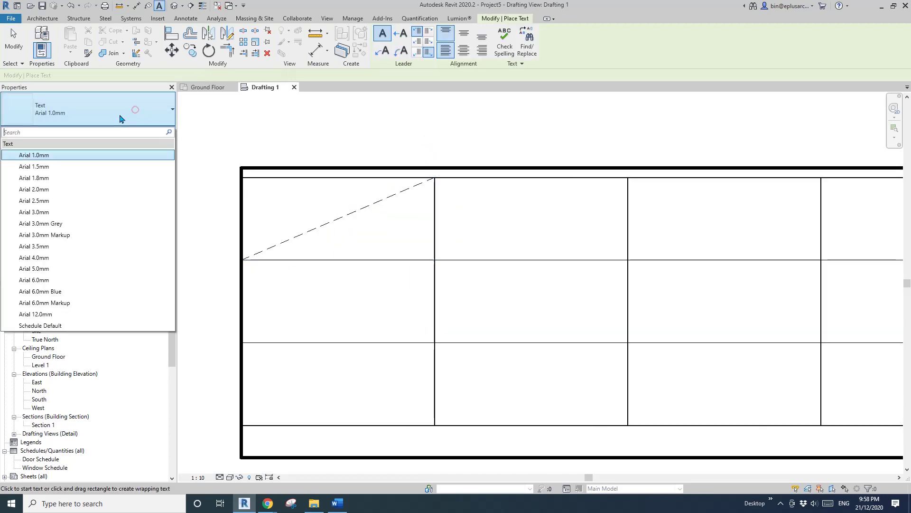
left_click(34, 189)
scroll(336, 207, "up", 2)
left_click(294, 209)
type("d")
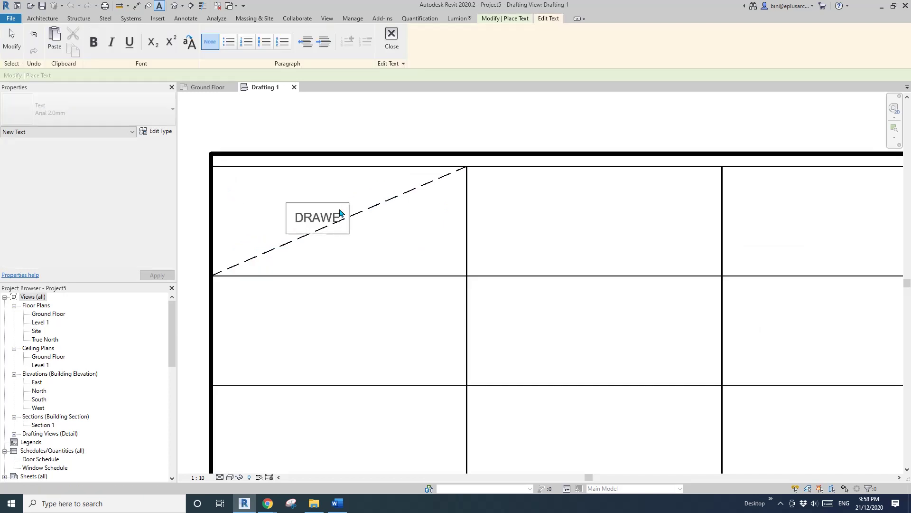
left_click(383, 217)
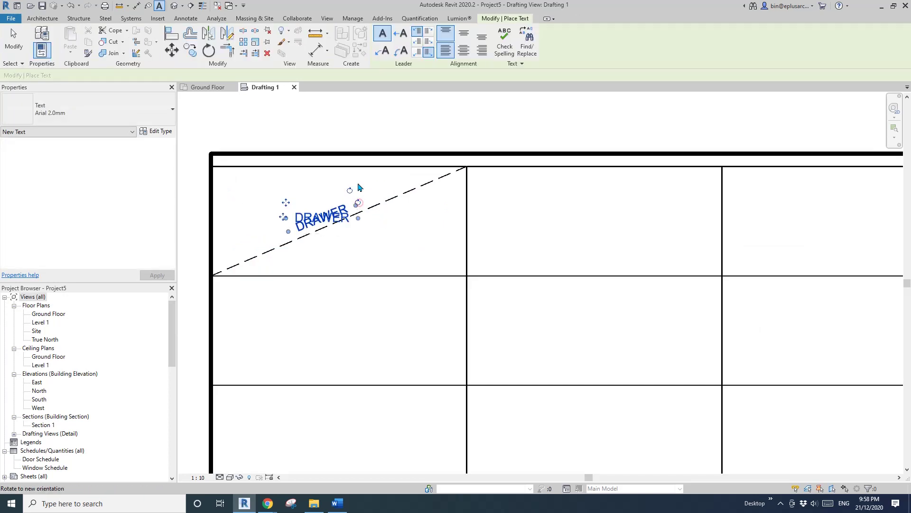
Step: Rotate the DRAWER text parallel to the dashed diagonal and move it to sit just above the line
left_click_drag(358, 188, 358, 186)
left_click_drag(283, 218, 295, 213)
middle_click_drag(347, 219, 380, 222)
key("Escape")
key("Escape")
middle_click_drag(380, 183, 379, 186)
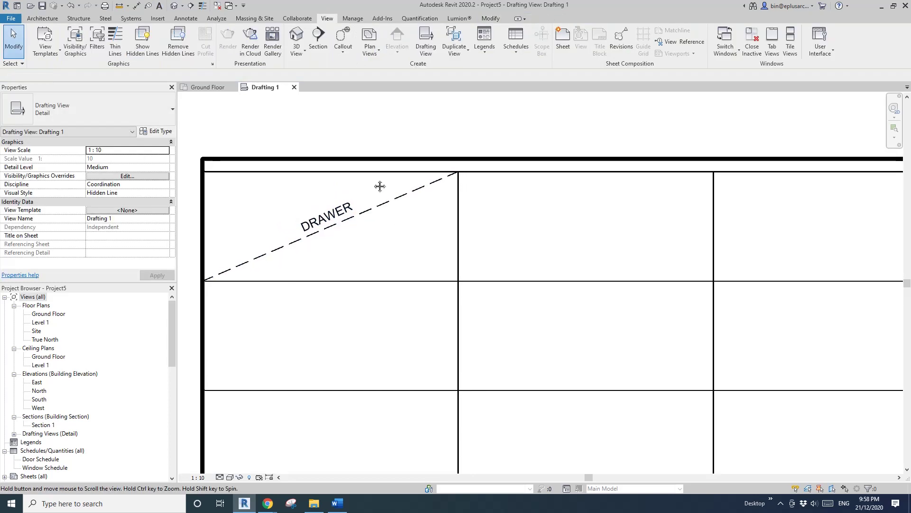
Step: Draw a horizontal <Hidden> detail line across the full width of the top-left cell, about 25 mm below its top edge
key("l")
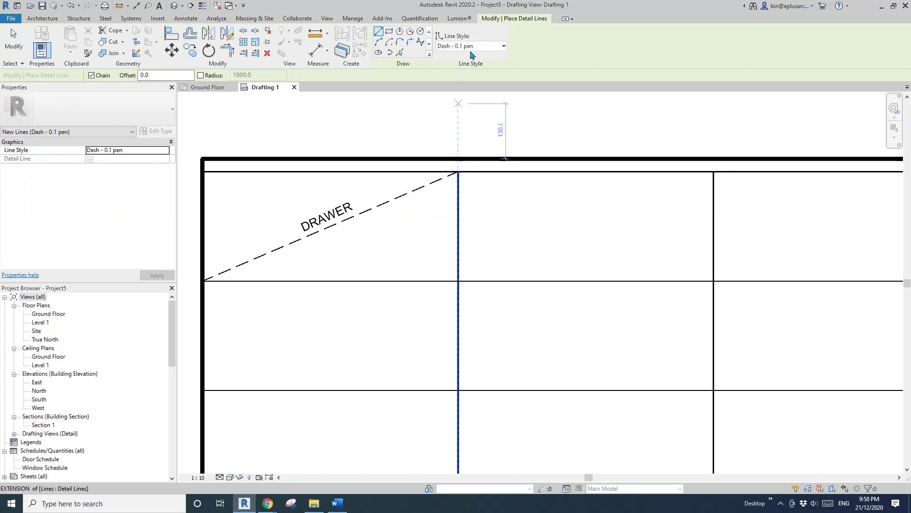
left_click(470, 46)
left_click(467, 87)
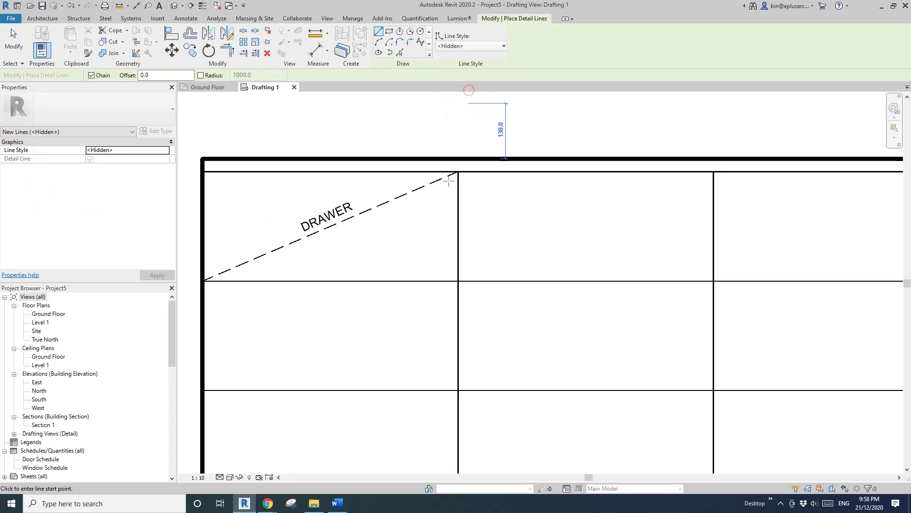
left_click(204, 184)
key("Escape")
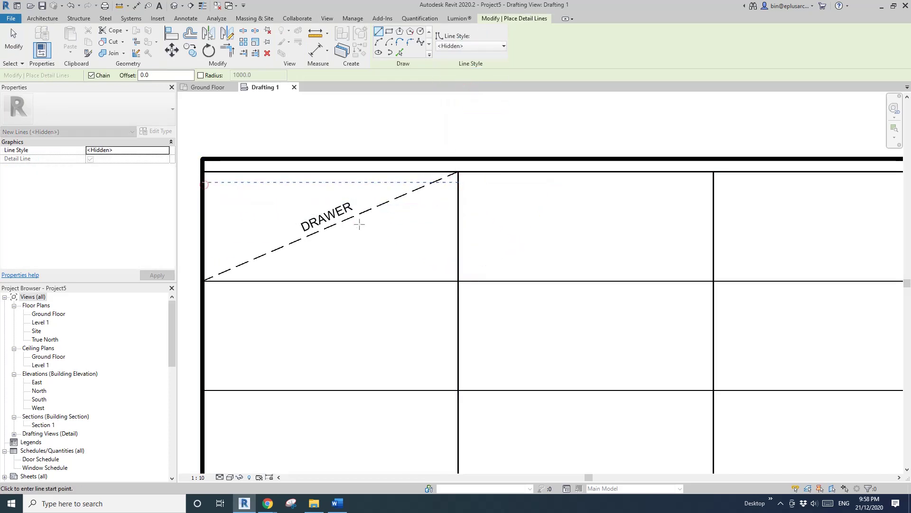
key("Escape")
middle_click_drag(453, 226, 453, 205)
Step: Set the hidden line's distance from the top edge of the cell to 20 mm
left_click(388, 164)
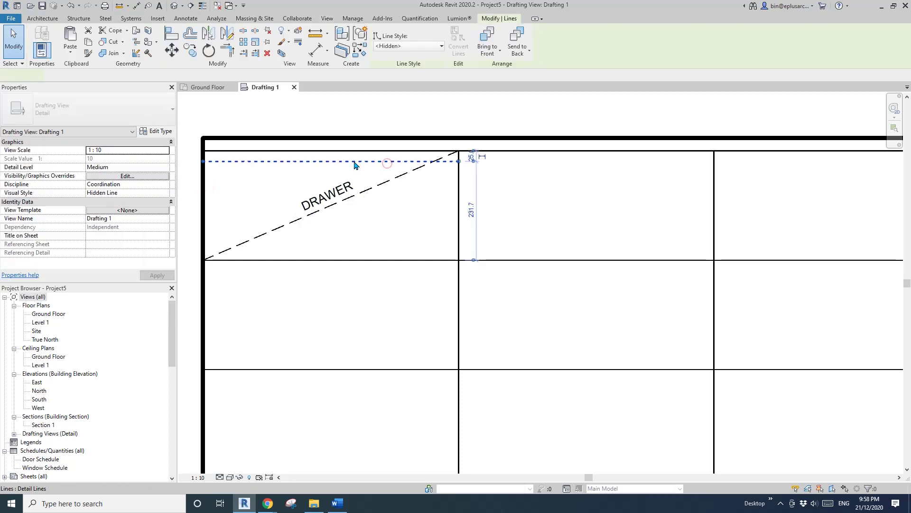
scroll(476, 153, "up", 4)
left_click(487, 157)
type("20")
left_click(544, 183)
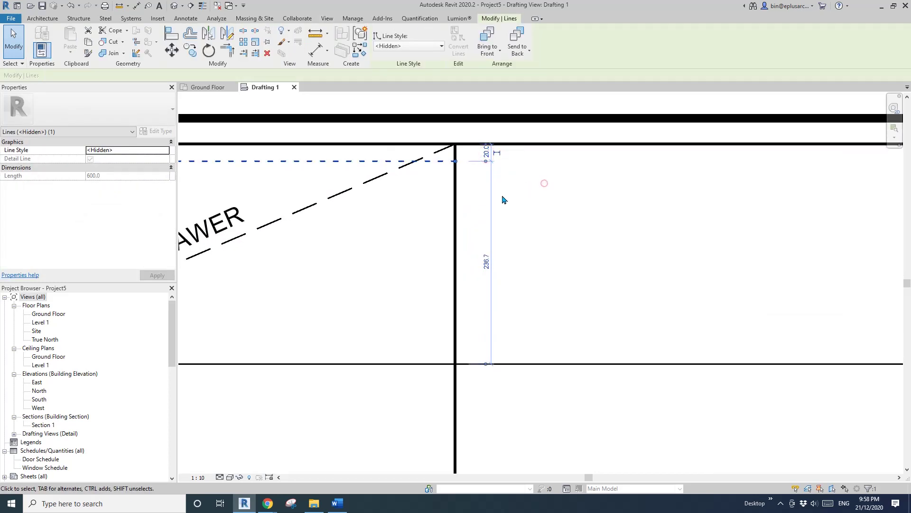
Step: Create a detail group from the dashed diagonal, the DRAWER text and the hidden line, keeping the default name
scroll(542, 192, "down", 2)
left_click(441, 180)
left_click(414, 172)
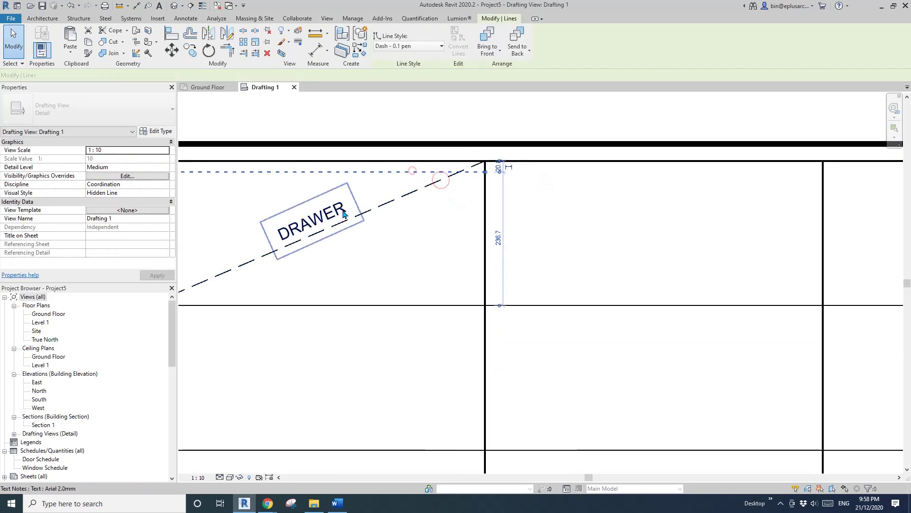
scroll(345, 236, "down", 1)
middle_click_drag(344, 236, 393, 226)
key("Escape")
left_click(426, 204)
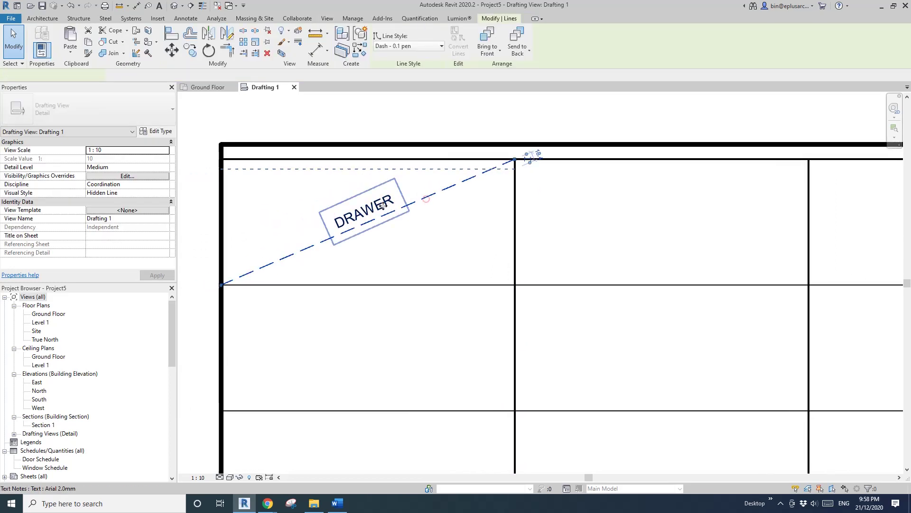
left_click(382, 208, "ctrl")
left_click(366, 169, "ctrl")
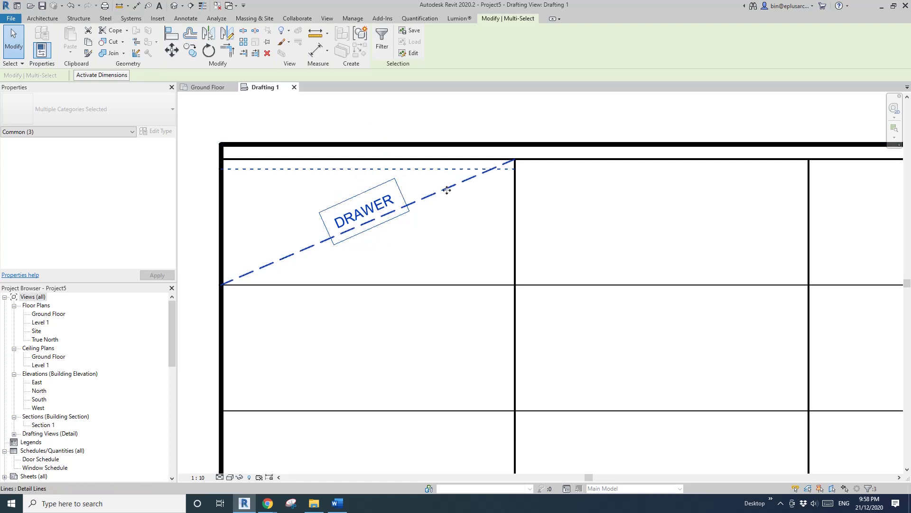
left_click(361, 35)
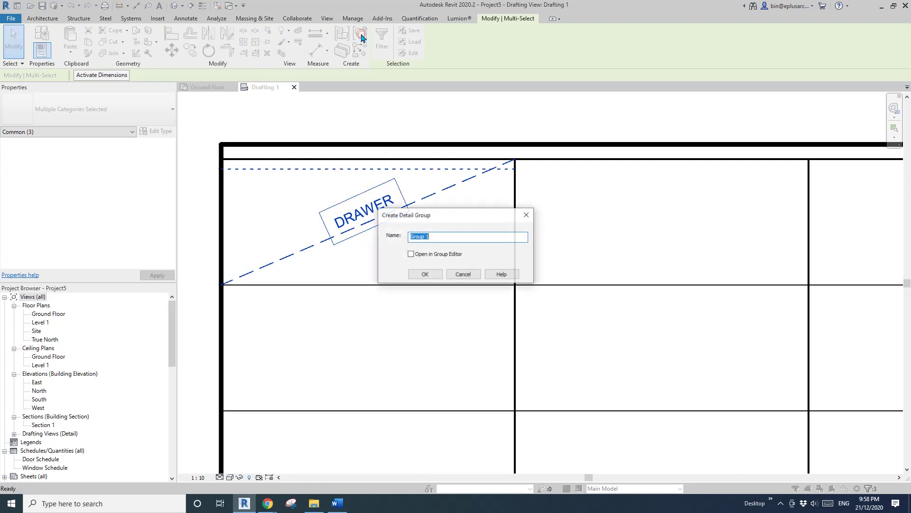
left_click(429, 273)
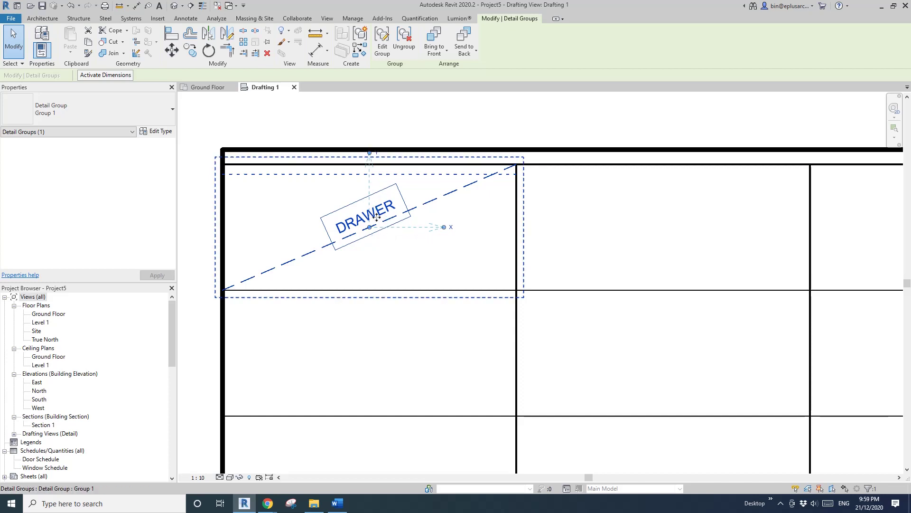
Step: Move the detail group's origin from its centre to the lower-left corner of the cell, where the diagonal ends
middle_click_drag(370, 230, 409, 224)
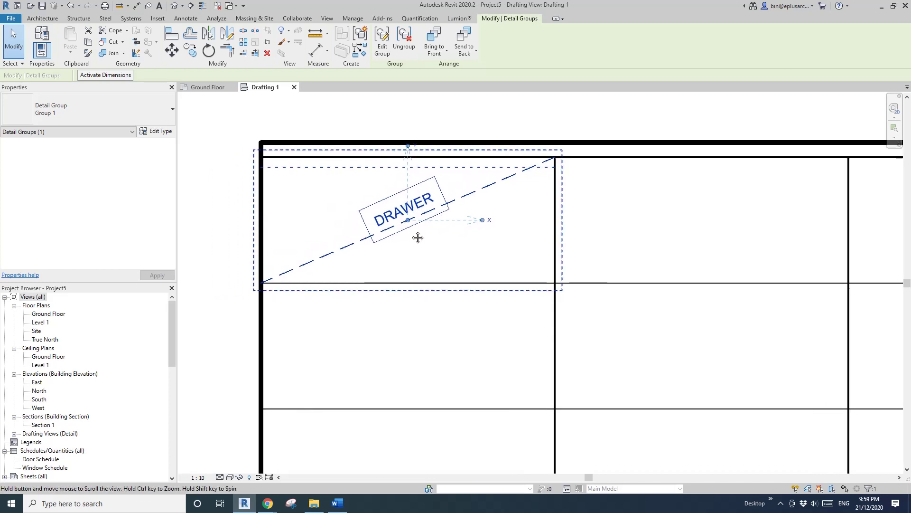
left_click_drag(409, 221, 409, 221)
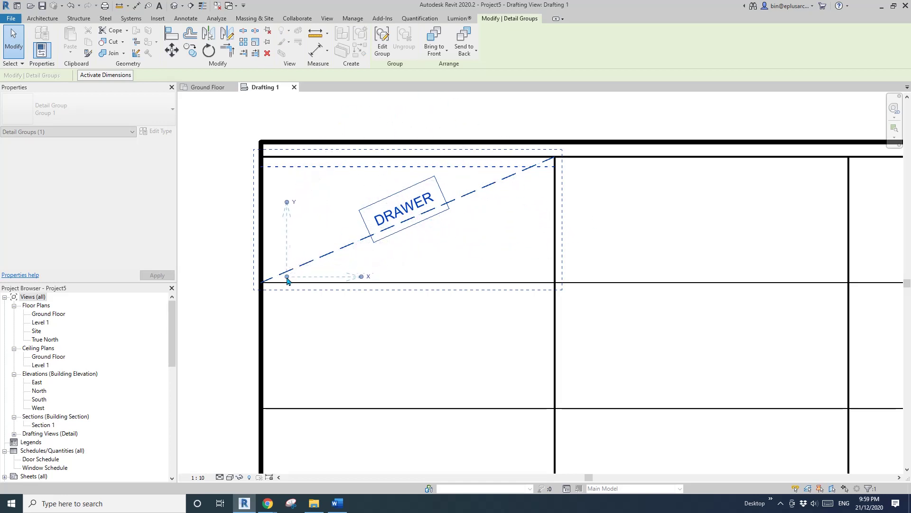
left_click_drag(287, 280, 263, 287)
scroll(322, 246, "down", 1)
middle_click_drag(323, 246, 349, 258)
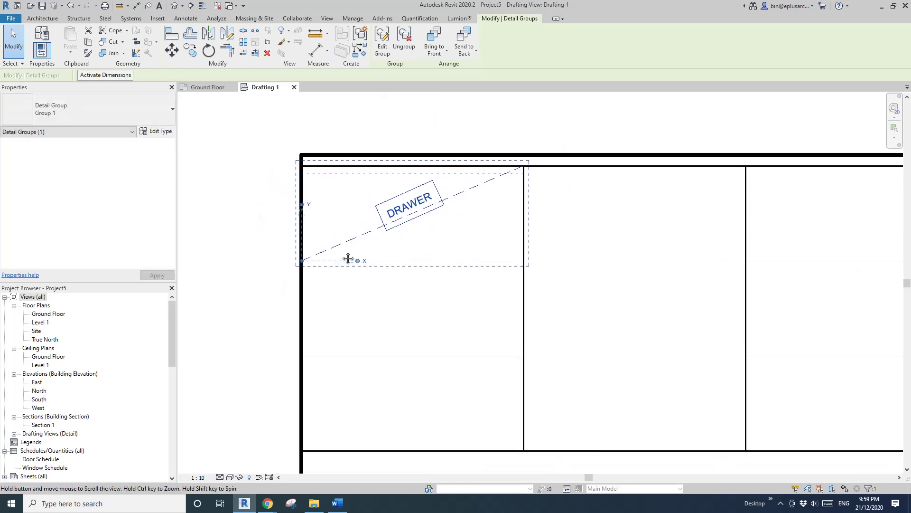
middle_click_drag(412, 253, 416, 256)
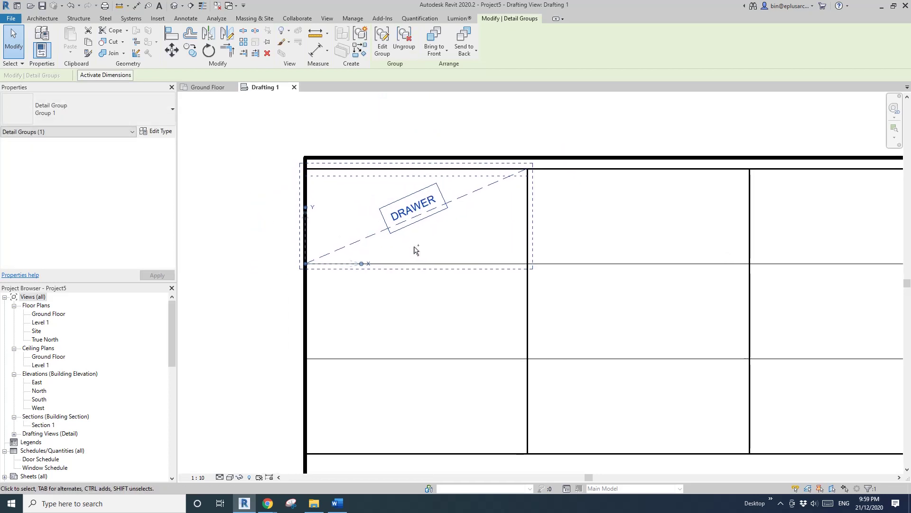
Step: Copy the drawer group into the middle and bottom cells of the leftmost bay, placed by their lower-left corners
scroll(411, 197, "down", 1)
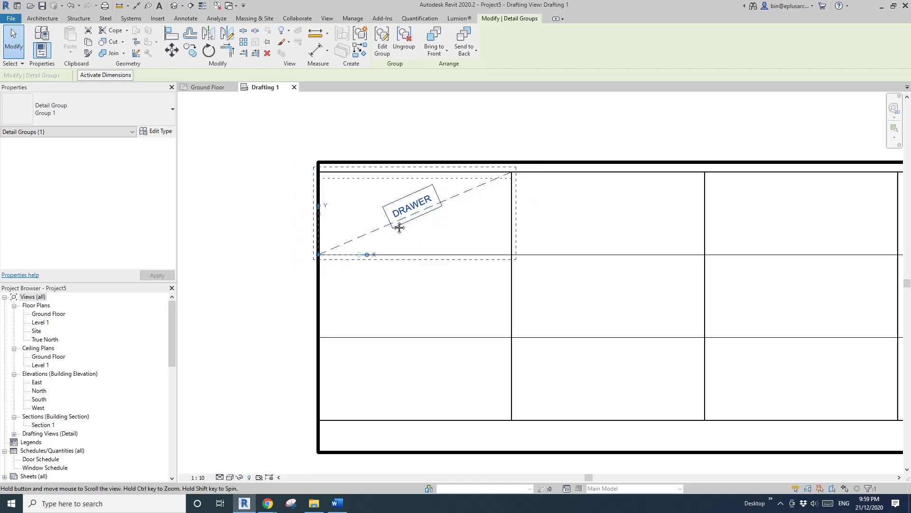
middle_click_drag(399, 226, 392, 190)
key("ctrl+c")
key("ctrl+v")
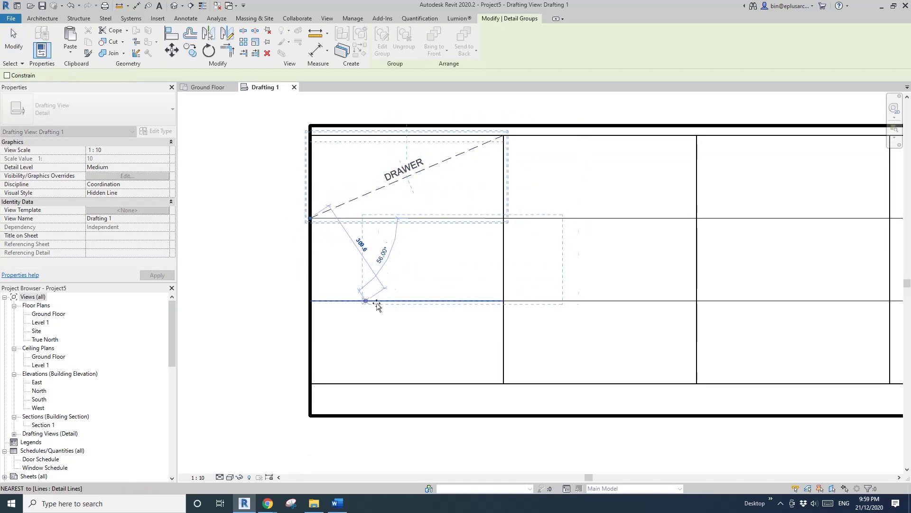
left_click(311, 302)
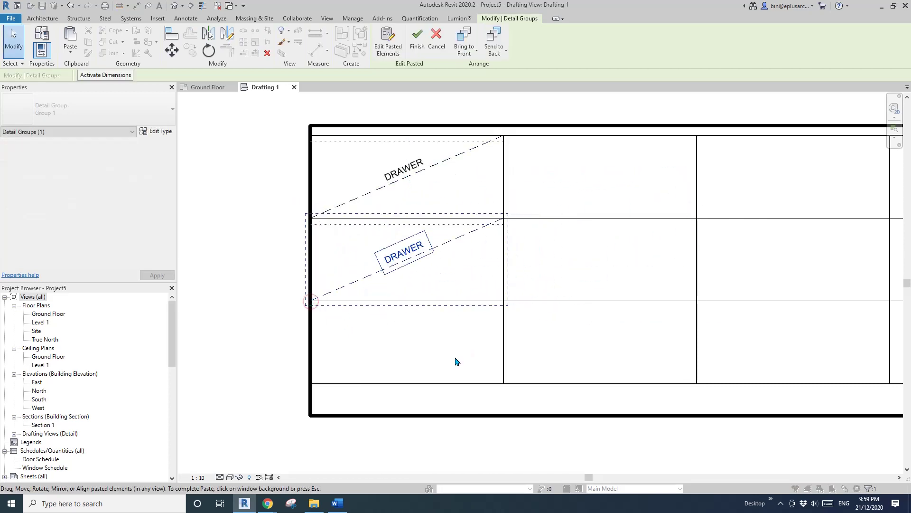
left_click(312, 383)
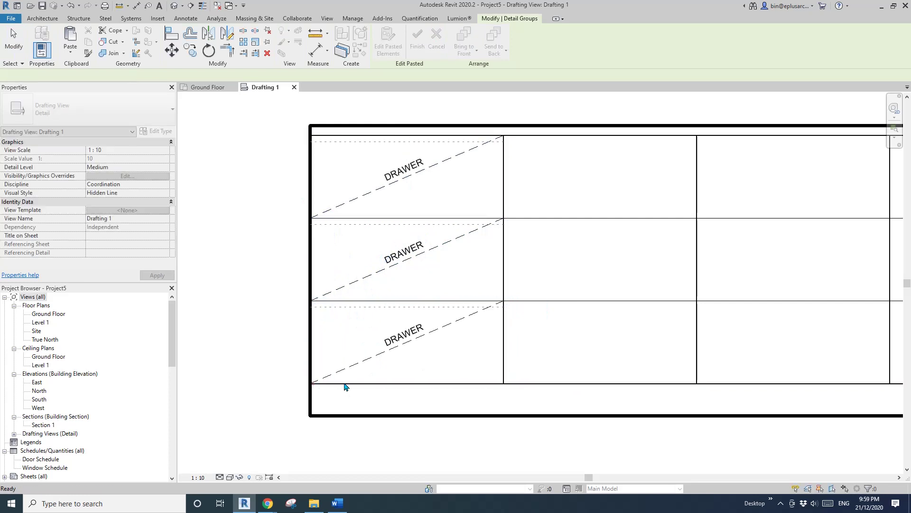
Step: Paste the drawer group into all three cells of the second bay, aligned to each cell's lower-left corner
left_click(505, 383)
middle_click_drag(560, 347, 526, 372)
key("ctrl+v")
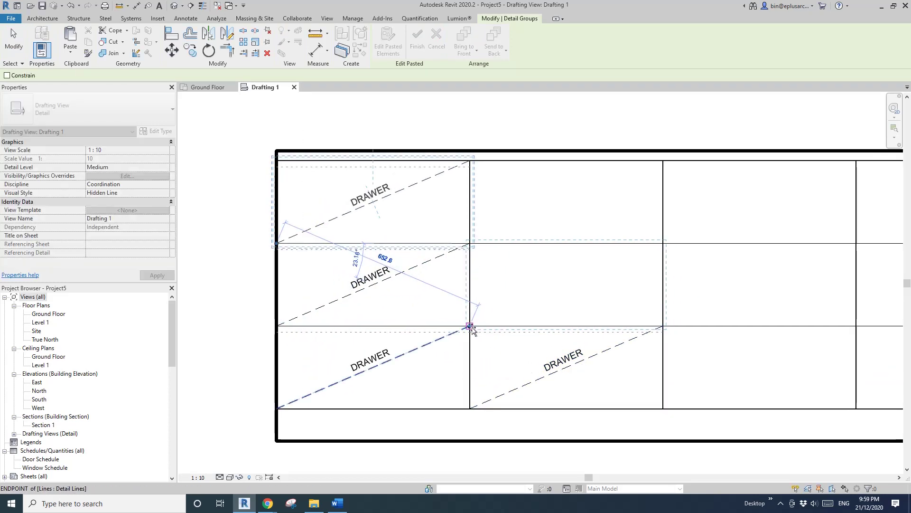
left_click(471, 326)
key("ctrl+v")
left_click(470, 244)
Step: Paste the drawer group into all three cells of the third bay, aligned to each cell's lower-left corner
key("ctrl+v")
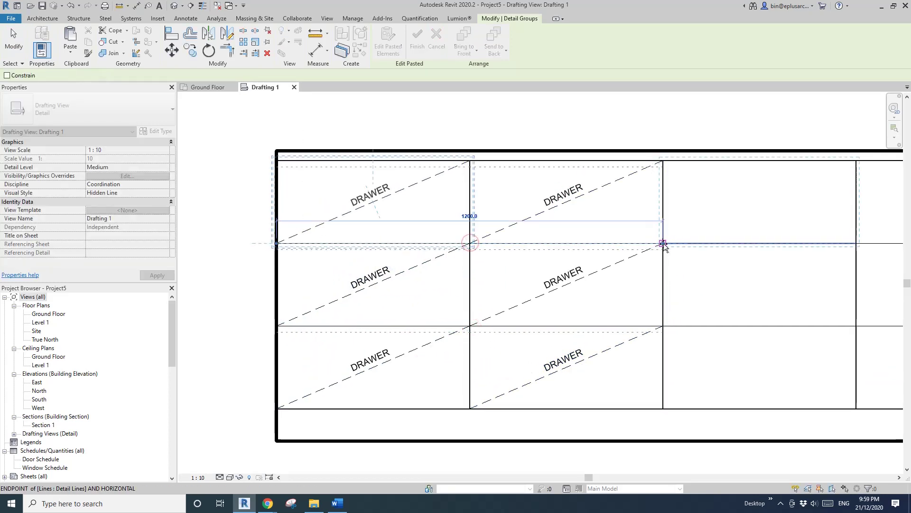
left_click(663, 243)
left_click(663, 326)
middle_click_drag(738, 348, 557, 335)
key("ctrl+v")
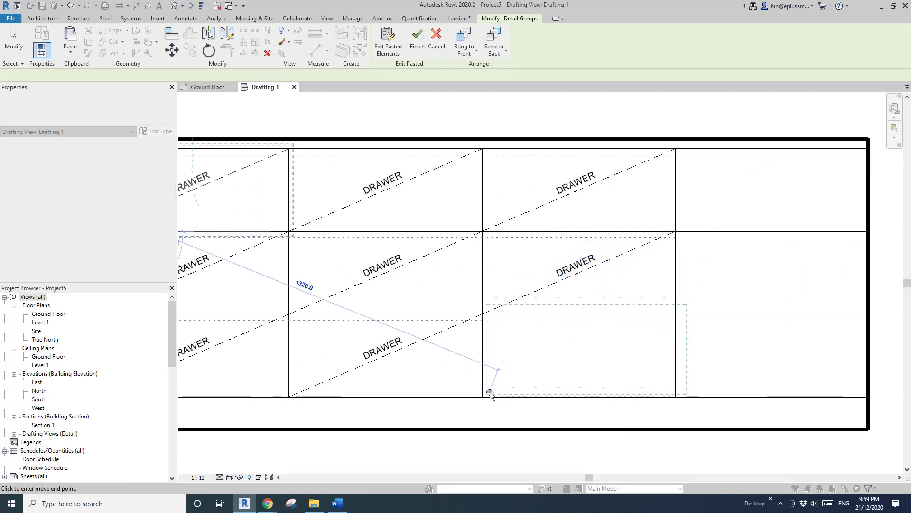
left_click(483, 395)
Step: Paste the drawer group into all three cells of the rightmost bay by their lower-left corners and finish pasting
key("ctrl+v")
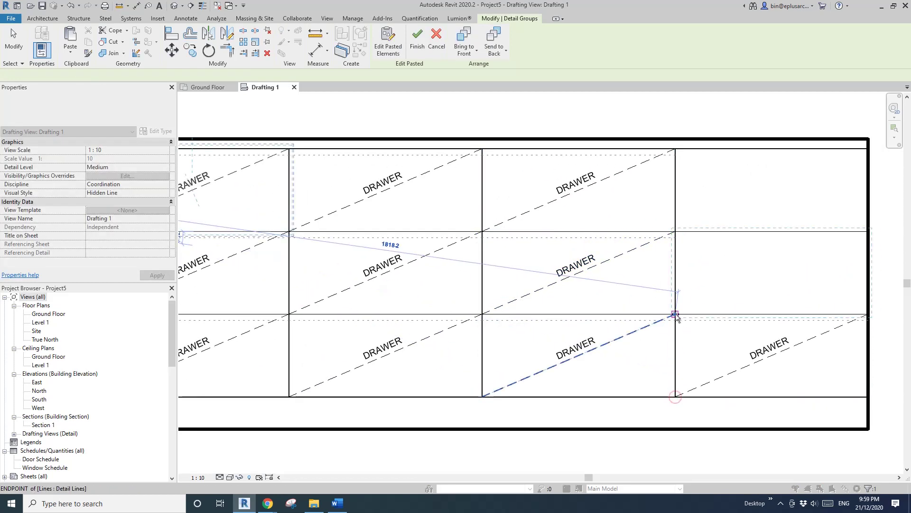
left_click(676, 232)
left_click(676, 232)
scroll(576, 226, "down", 3)
key("Escape")
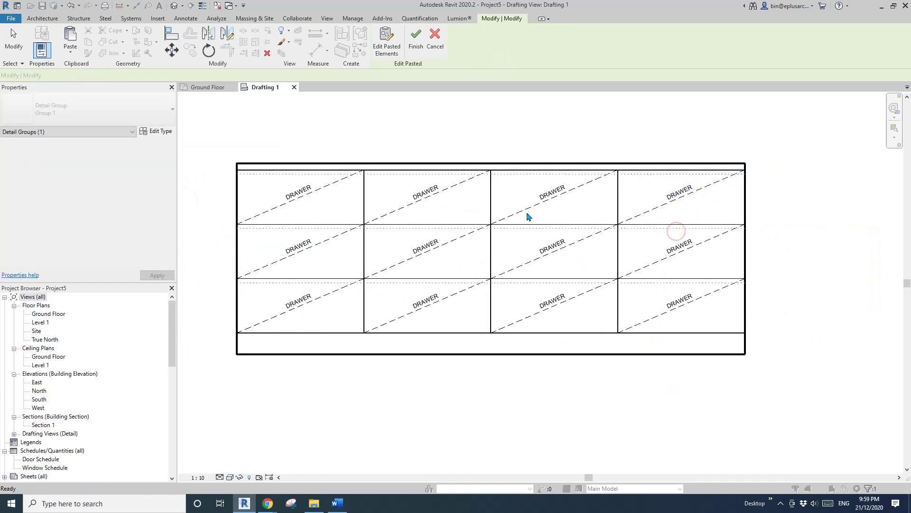
middle_click_drag(849, 255, 802, 252)
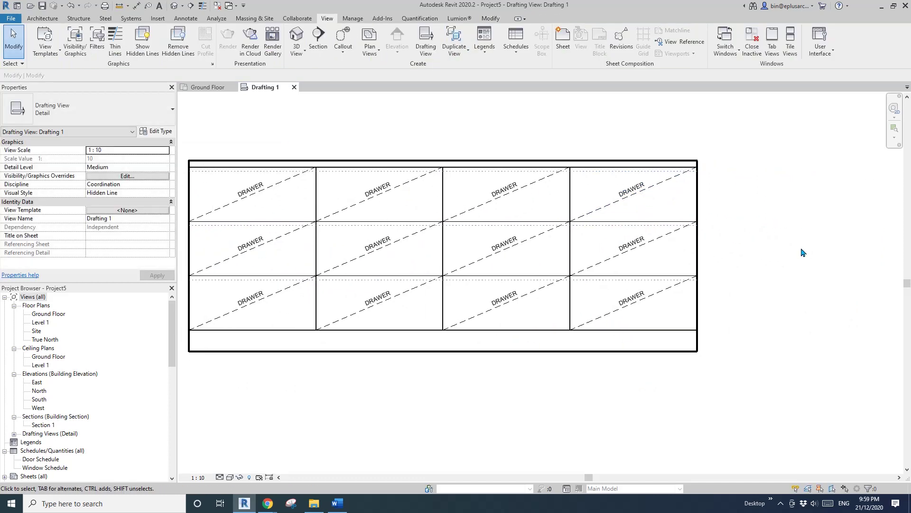
mouse_move(577, 297)
middle_mouse_down()
mouse_move(598, 297)
mouse_move(582, 294)
middle_mouse_up()
scroll(597, 295, "down", 1)
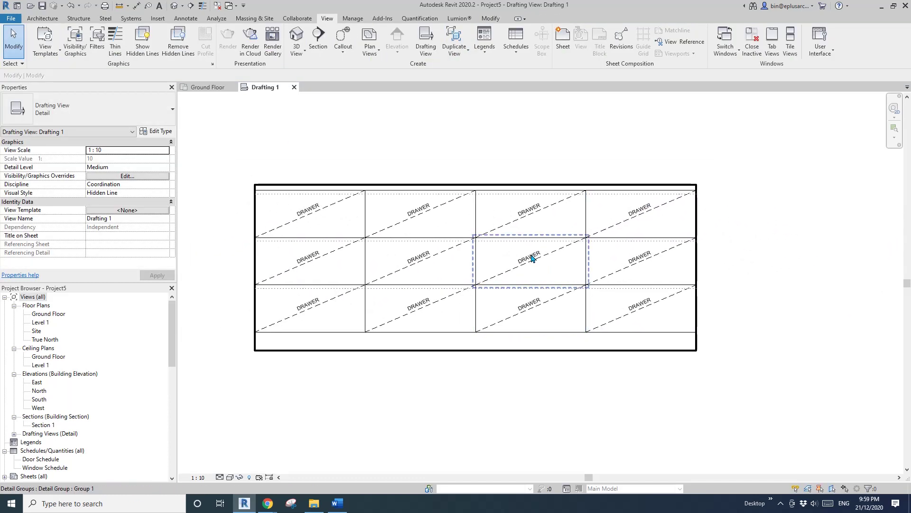
Step: Examine the filled drawer elevation and the origin of the detail group in the leftmost bay's upper cell
scroll(482, 227, "up", 3)
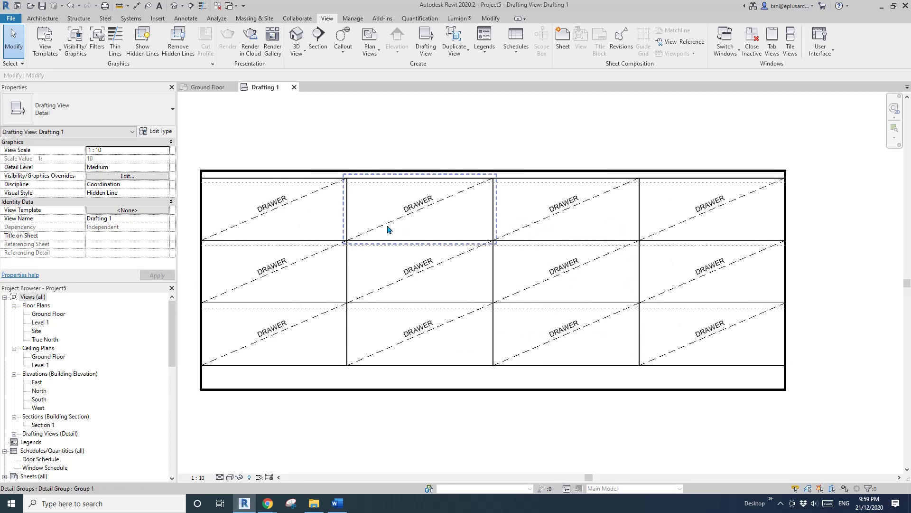
middle_click_drag(325, 218, 338, 219)
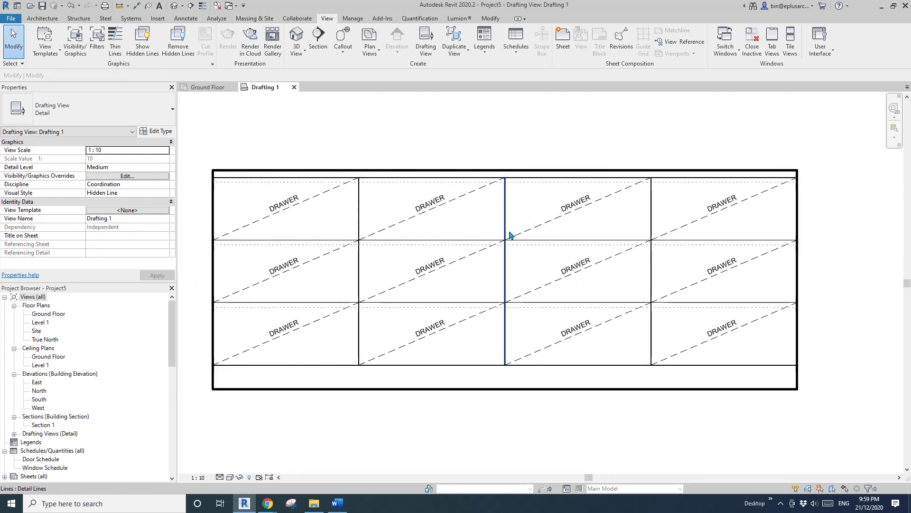
scroll(347, 236, "left", 3, "shift")
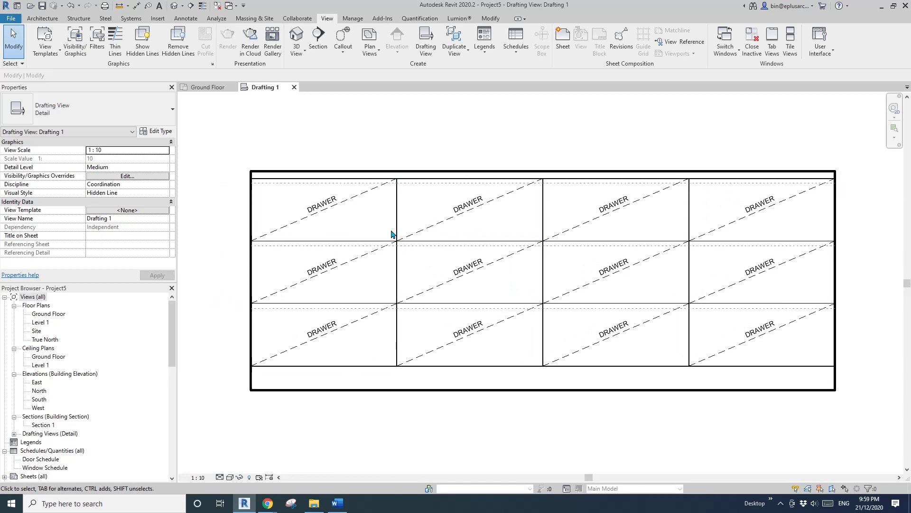
left_click(356, 197)
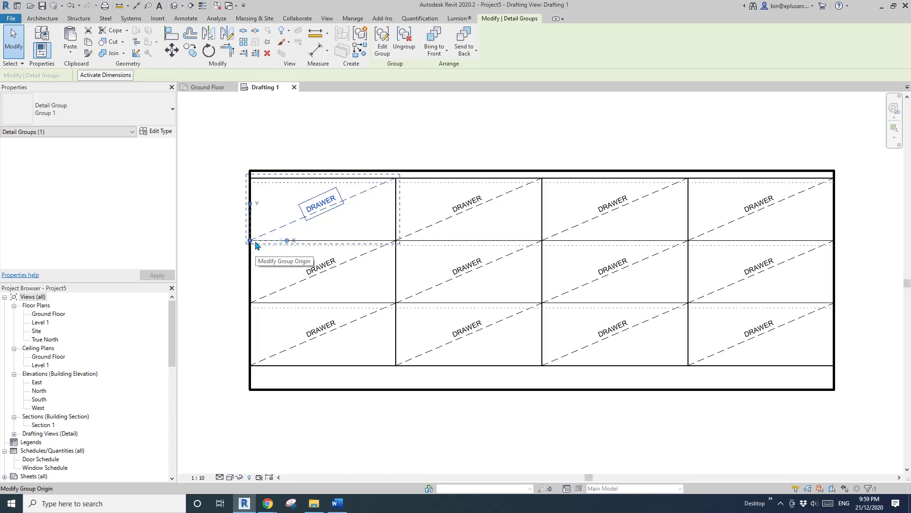
middle_click_drag(272, 244, 305, 244)
key("Escape")
scroll(375, 230, "down", 2)
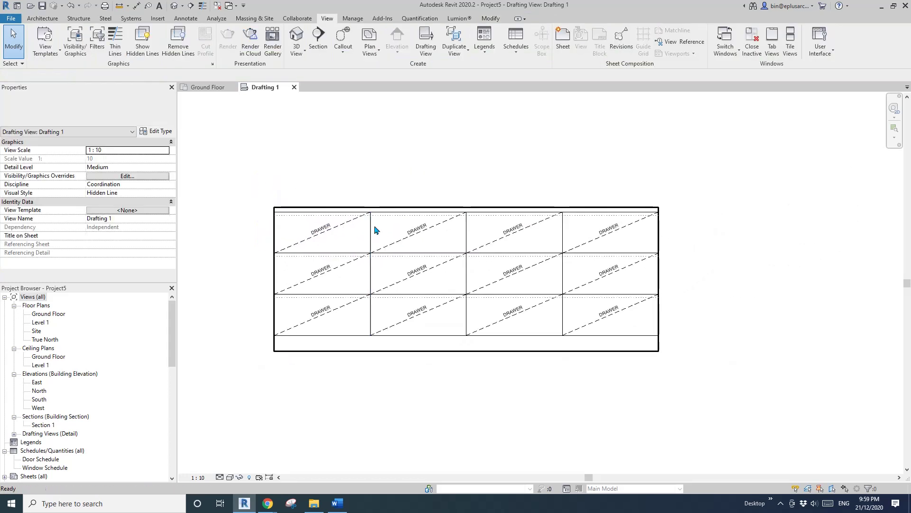
scroll(374, 230, "up", 3)
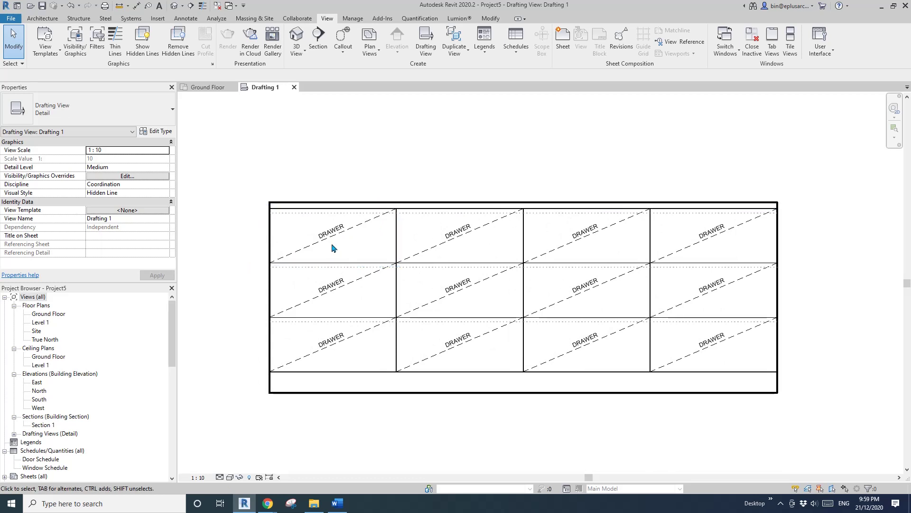
scroll(332, 247, "up", 1)
middle_click_drag(332, 246, 378, 246)
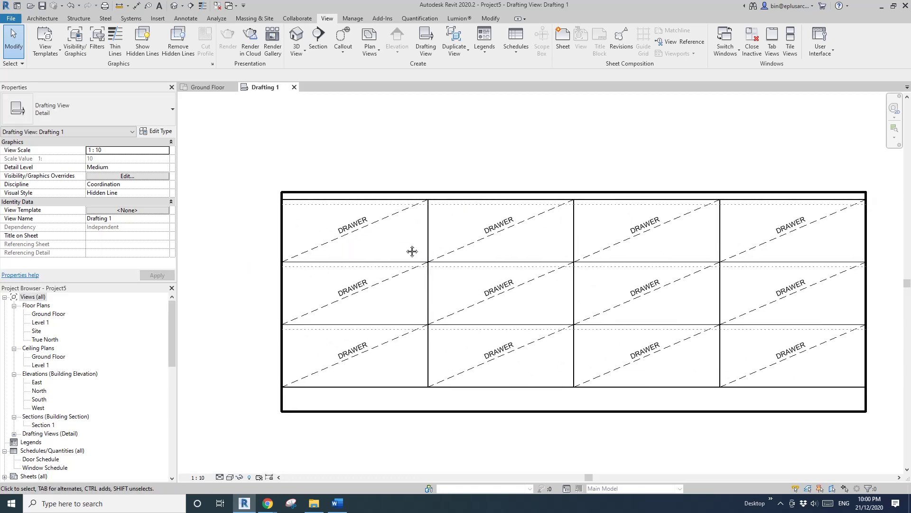
scroll(405, 248, "up", 2)
middle_click_drag(319, 236, 344, 237)
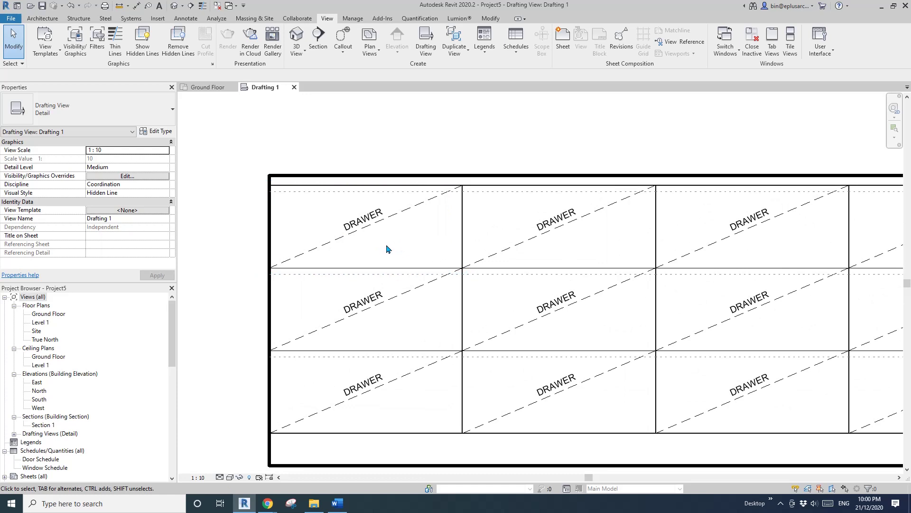
scroll(387, 248, "down", 4)
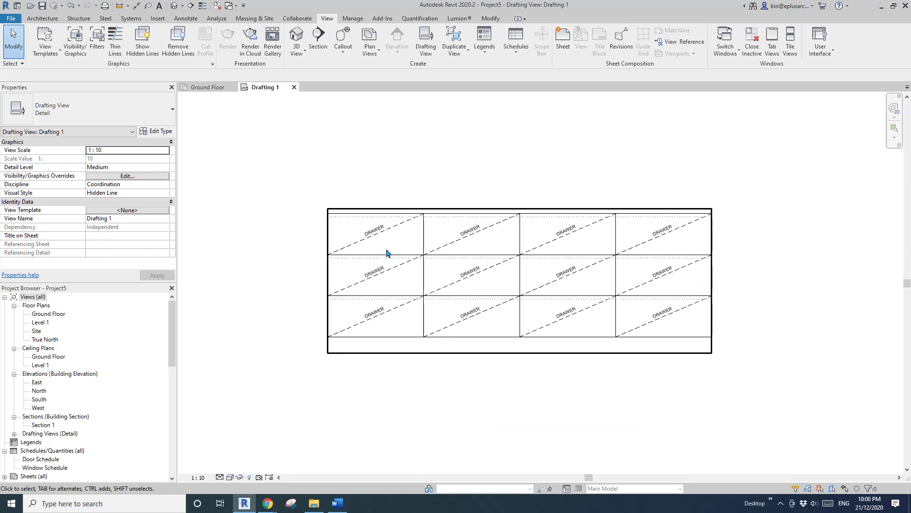
Step: Draw a straight horizontal wall about 27 m long above the section line in the Ground Floor plan
double_click(48, 315)
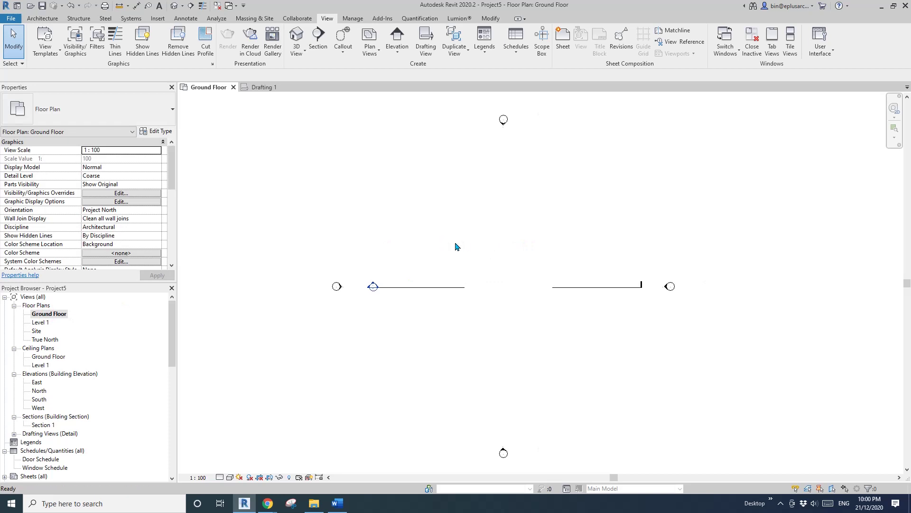
key("w")
key("a")
left_click(576, 242)
left_click(397, 243)
scroll(427, 245, "up", 1)
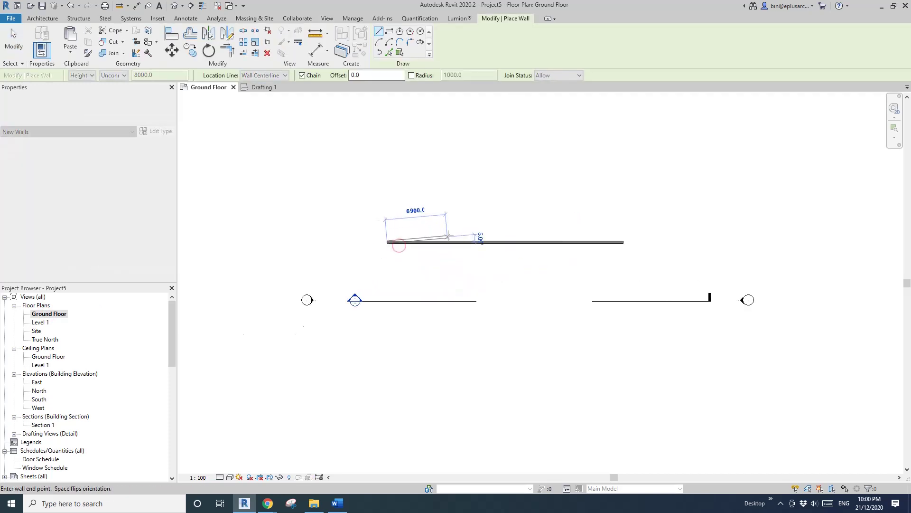
scroll(448, 236, "up", 1)
key("Escape")
key("Escape")
Step: Place seven windows at staggered heights along the wall's front face in the 3D view
left_click(173, 10)
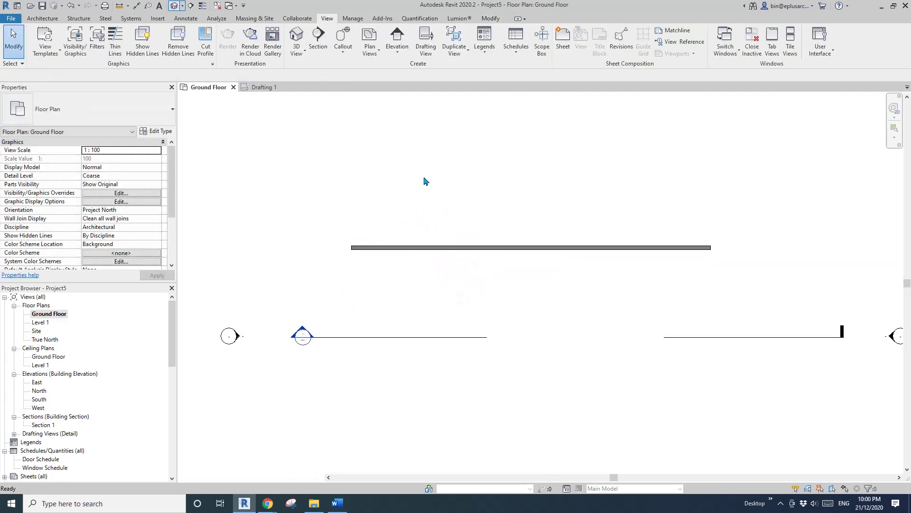
scroll(427, 287, "up", 3)
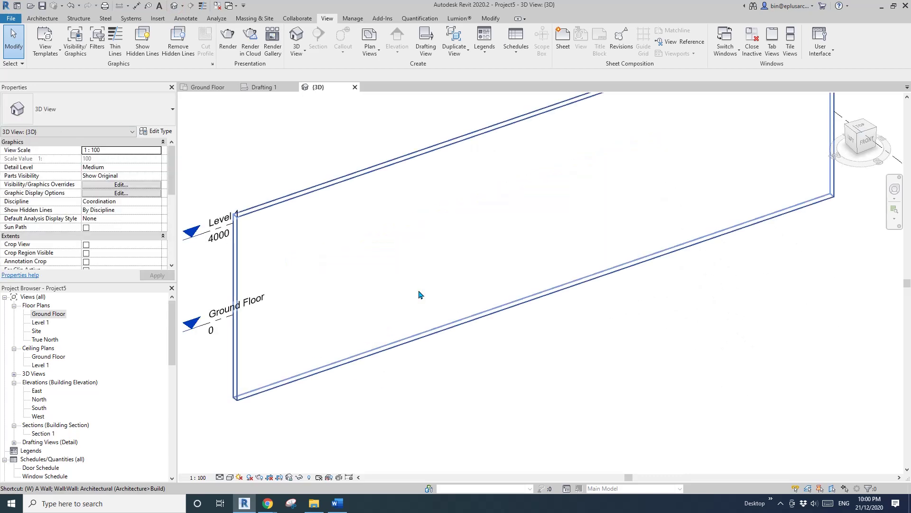
key("w")
key("n")
left_click(329, 309)
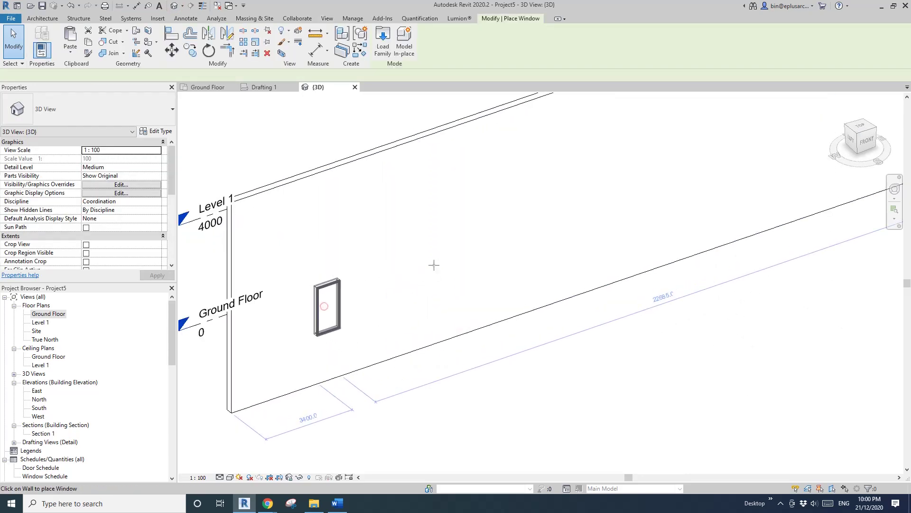
left_click(426, 231)
left_click(506, 281)
left_click(556, 184)
middle_click_drag(695, 195, 550, 258)
left_click(406, 266)
left_click(494, 173)
left_click(573, 207)
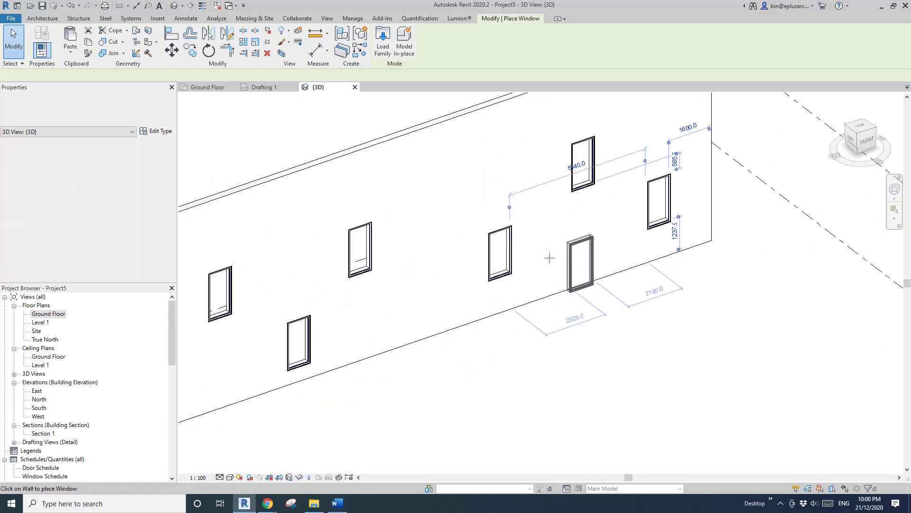
middle_click_drag(425, 260, 477, 260)
key("Escape")
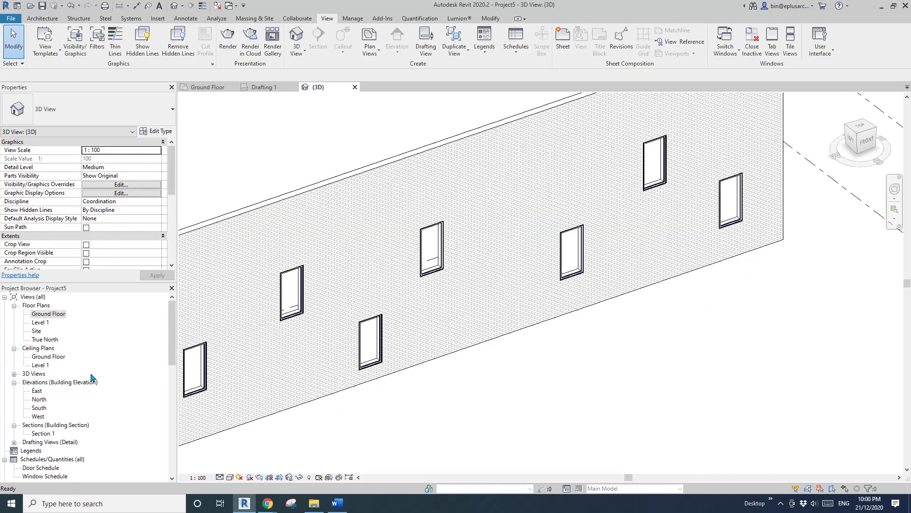
Step: Add a text note reading "F" beside the leftmost window in the South elevation
double_click(40, 407)
scroll(313, 327, "up", 3)
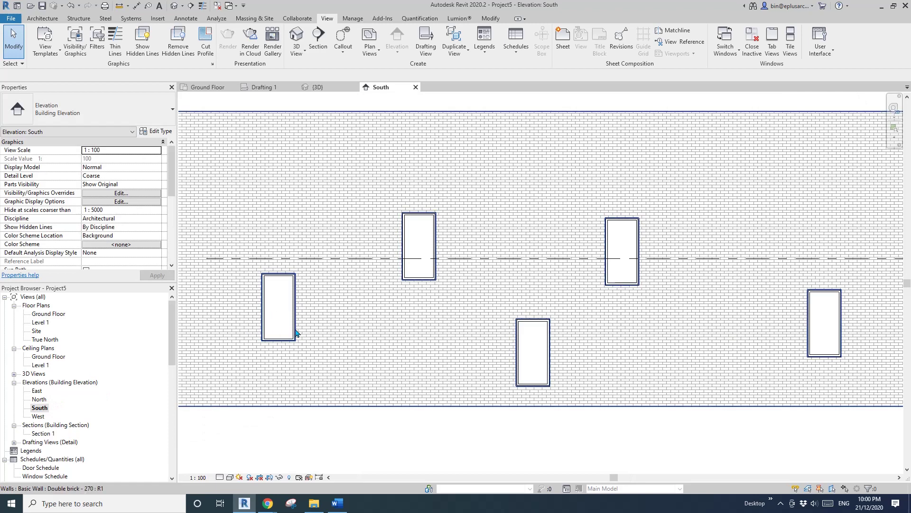
middle_click_drag(297, 332, 331, 326)
scroll(323, 326, "up", 2)
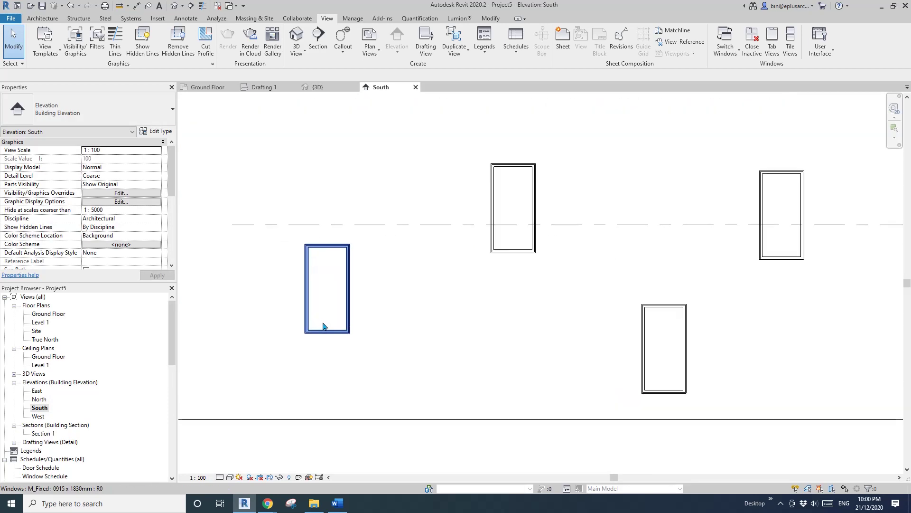
scroll(323, 326, "up", 2)
middle_click_drag(331, 327, 319, 326)
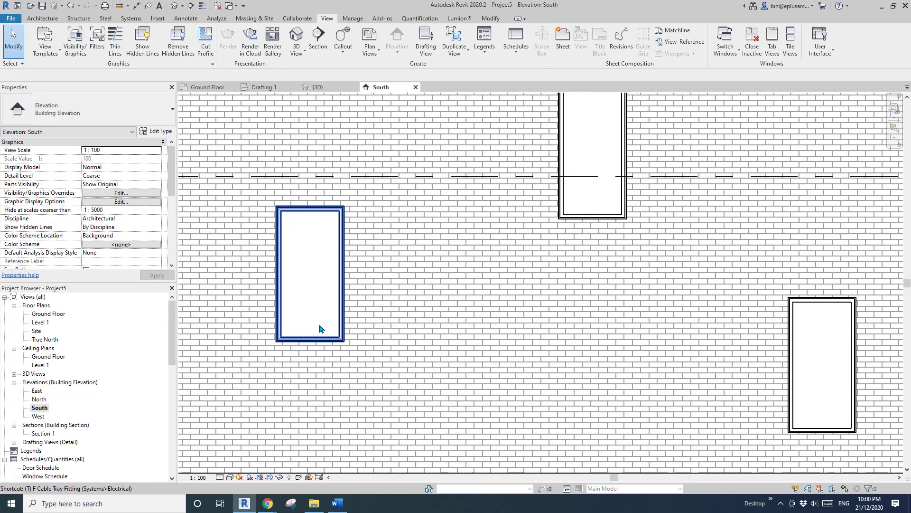
key("t")
key("x")
left_click(387, 325)
type("F")
left_click(433, 329)
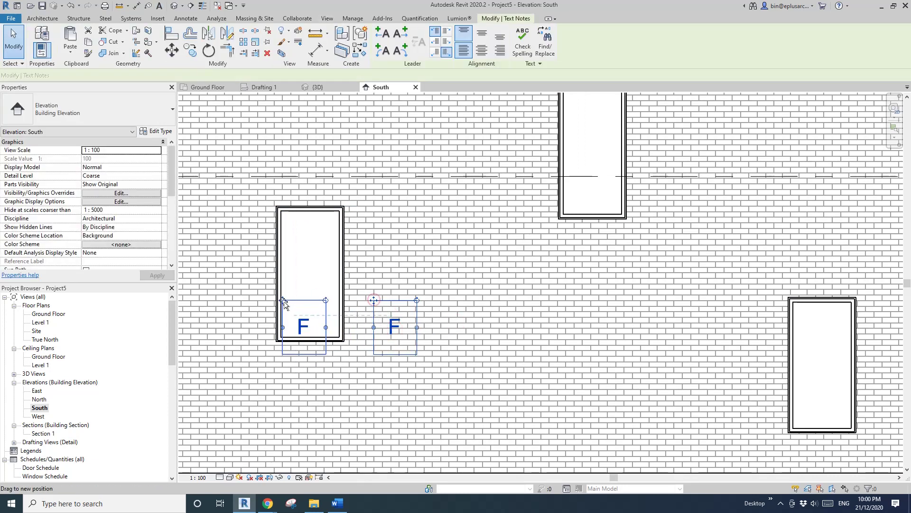
Step: Move the F note into the lower-left corner of the leftmost window and reselect it
left_click_drag(275, 304, 276, 295)
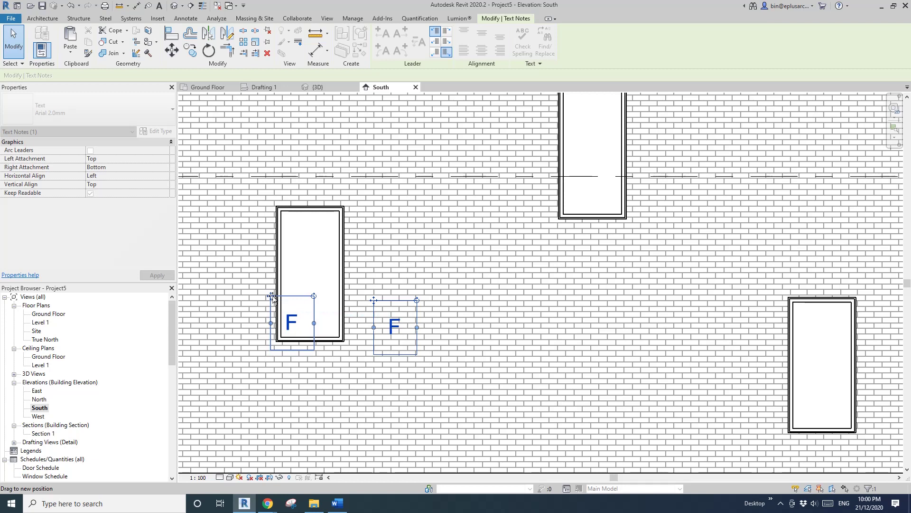
left_click_drag(271, 296, 271, 297)
key("Escape")
left_click(288, 318)
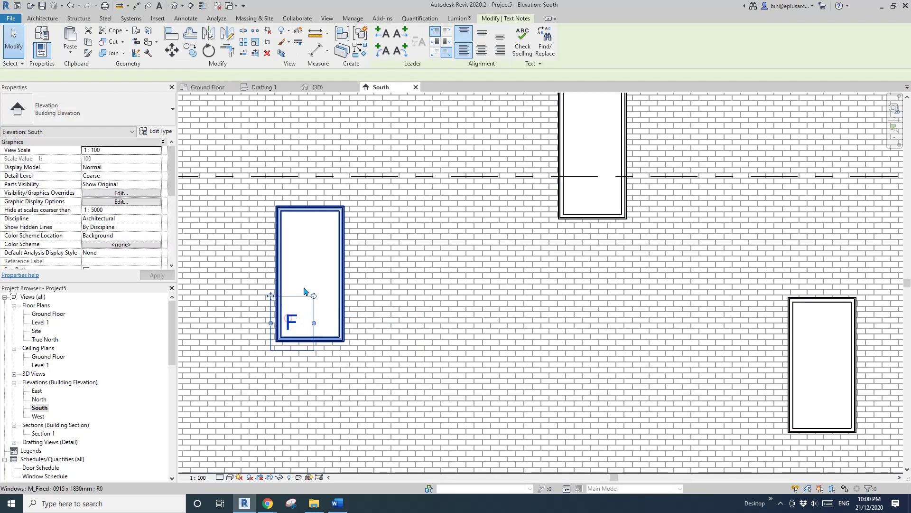
Step: Copy the F note with Multiple enabled into the lower-left corner of the second window from the left
scroll(304, 291, "down", 1)
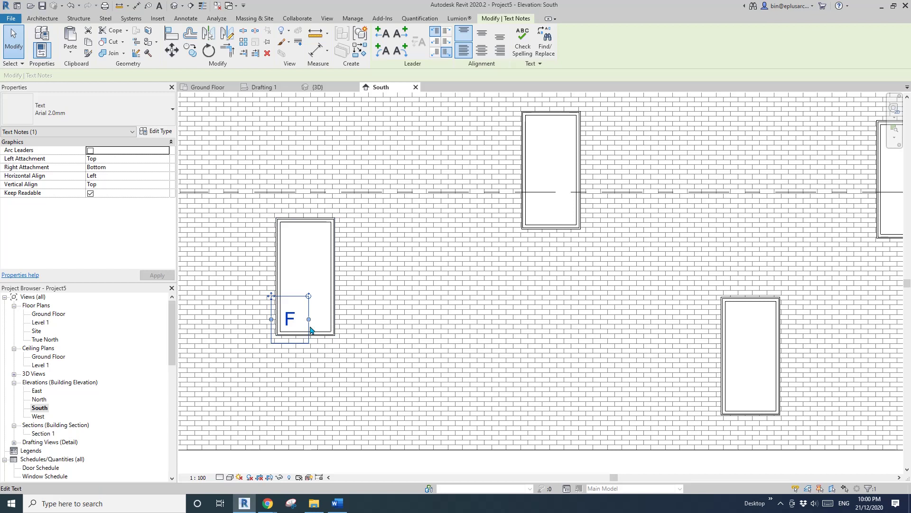
scroll(285, 332, "up", 5)
key("m")
key("v")
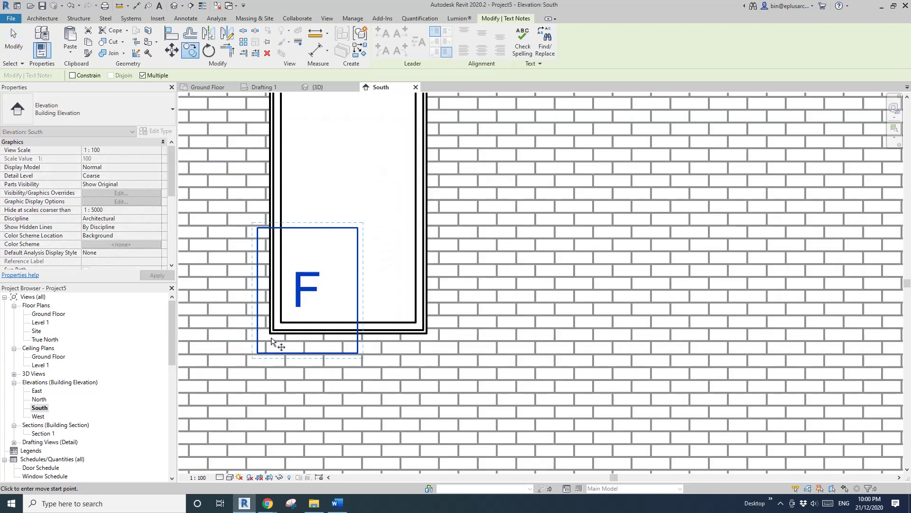
left_click(273, 341)
scroll(346, 326, "down", 4)
scroll(472, 244, "up", 5)
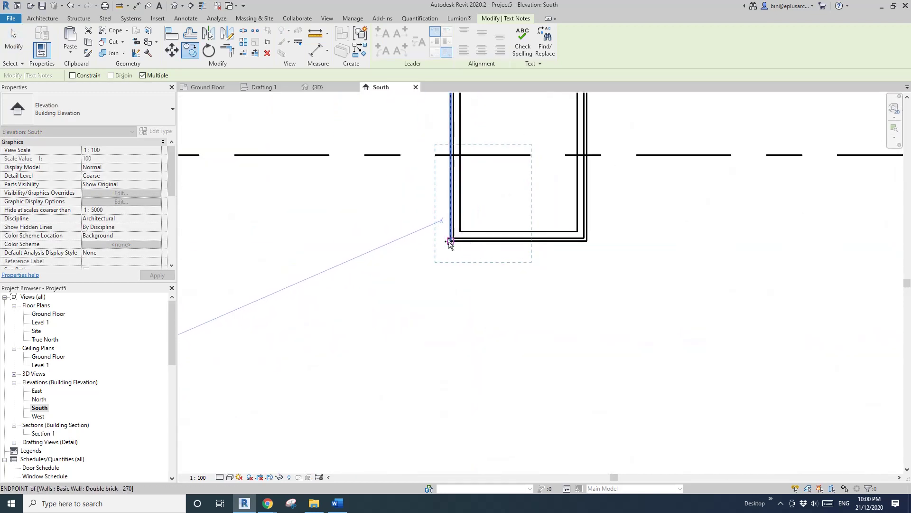
scroll(505, 326, "down", 3)
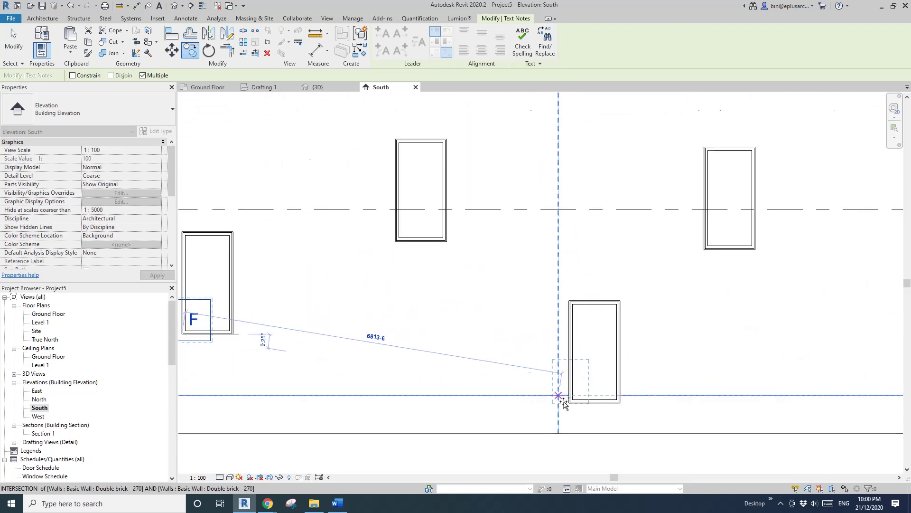
scroll(564, 403, "up", 3)
scroll(561, 379, "down", 3)
scroll(403, 240, "up", 4)
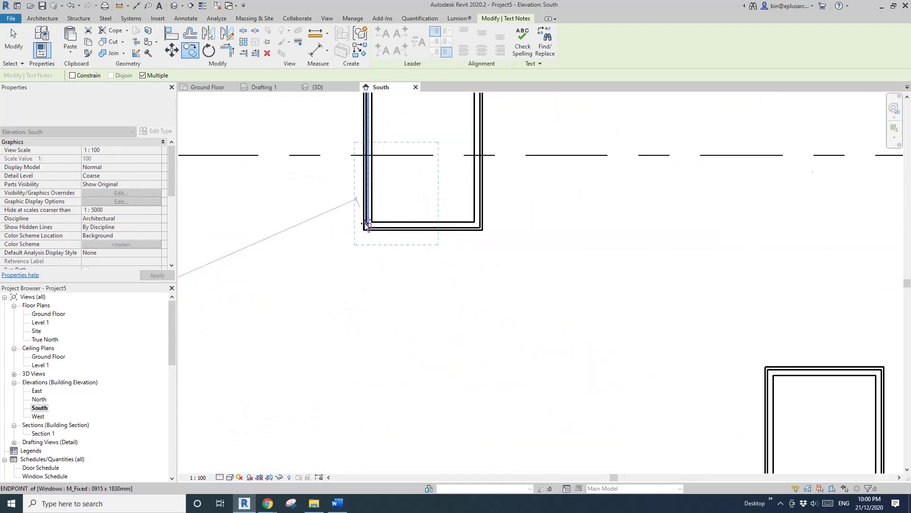
Step: Place another copy of the F note in the third window's lower-left corner and finish copying
scroll(361, 223, "down", 3)
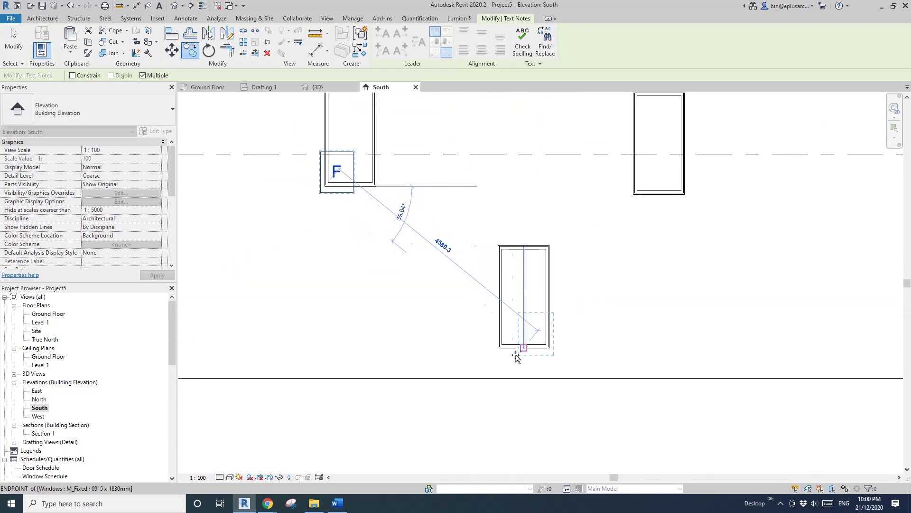
scroll(512, 362, "up", 3)
left_click(478, 324)
scroll(482, 334, "down", 3)
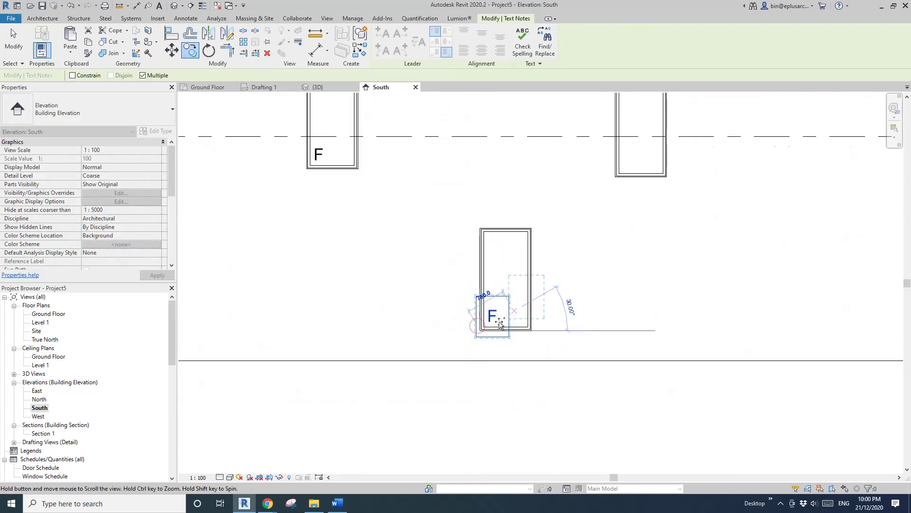
scroll(586, 205, "up", 3)
middle_click_drag(500, 323, 568, 323)
scroll(518, 244, "down", 4)
scroll(567, 323, "down", 1)
key("Escape")
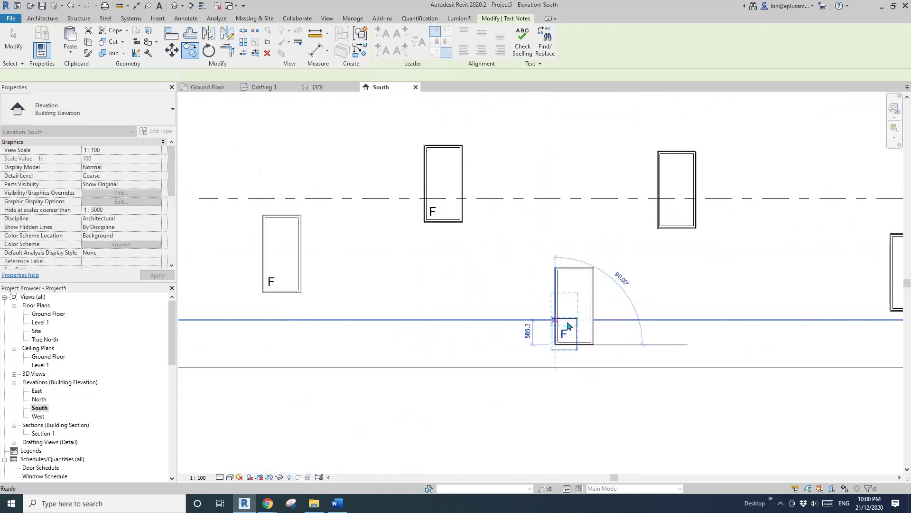
Step: Delete the two copied F notes from the second and third windows
left_click(571, 331)
key("Delete")
left_click(433, 213)
key("Delete")
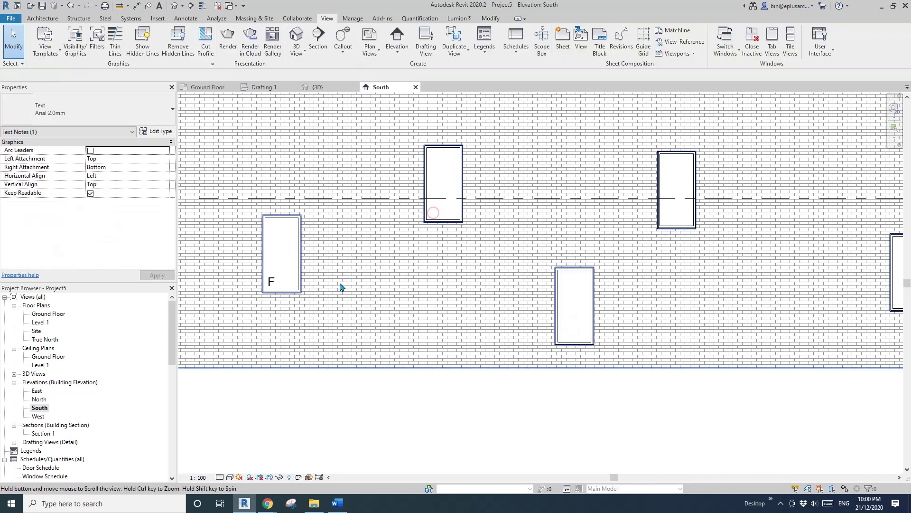
Step: Create a detail group named F from the text note in the leftmost window
middle_click_drag(339, 284, 386, 284)
left_click(325, 285)
scroll(320, 281, "up", 4)
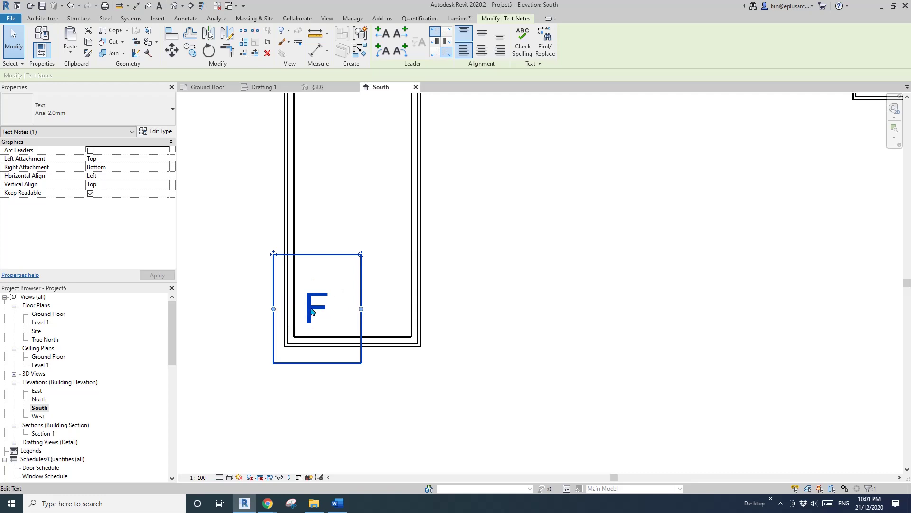
scroll(312, 312, "down", 1)
middle_click_drag(312, 311, 326, 315)
left_click(360, 34)
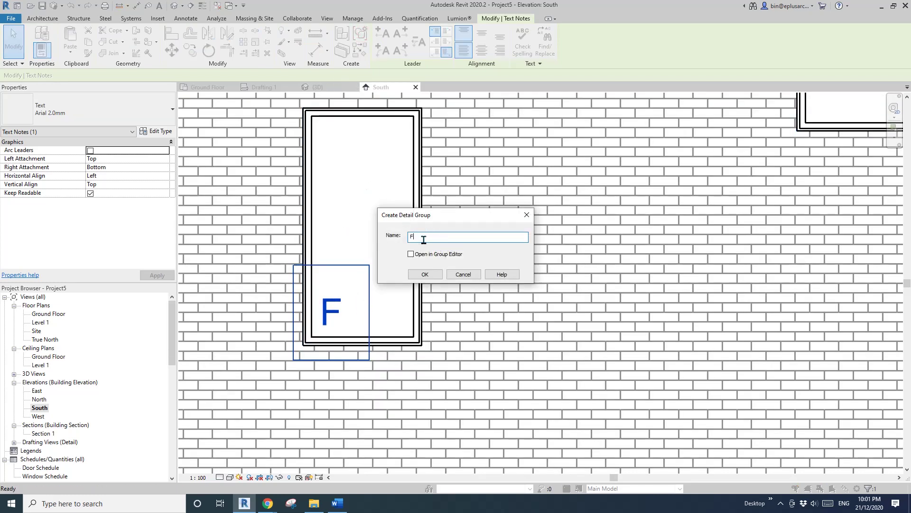
left_click(433, 275)
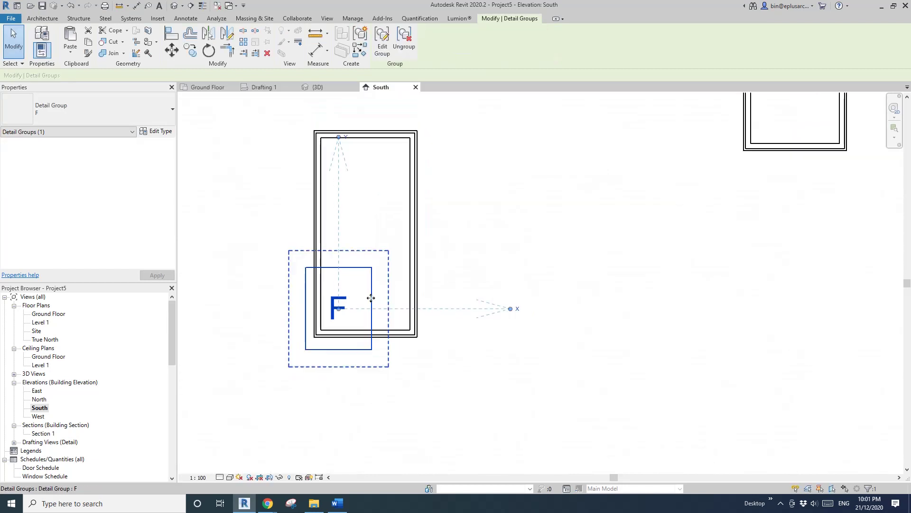
scroll(340, 309, "up", 2)
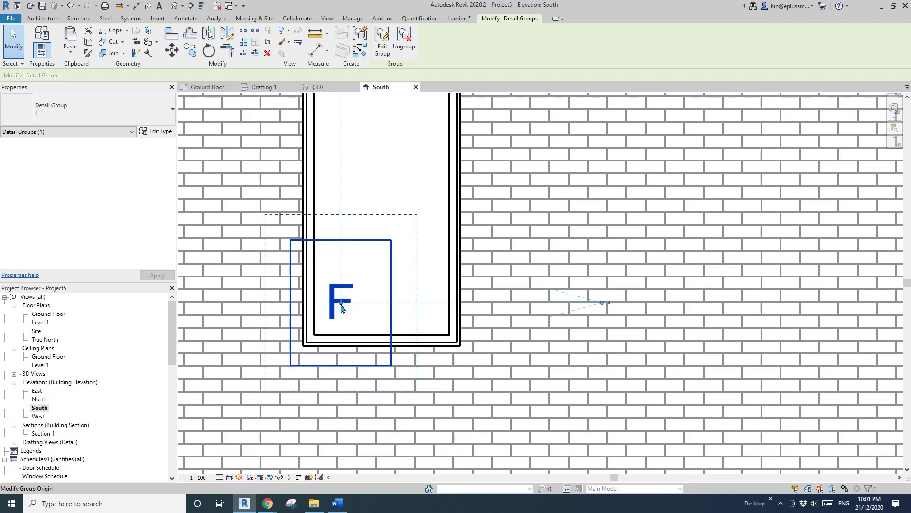
scroll(343, 302, "down", 2)
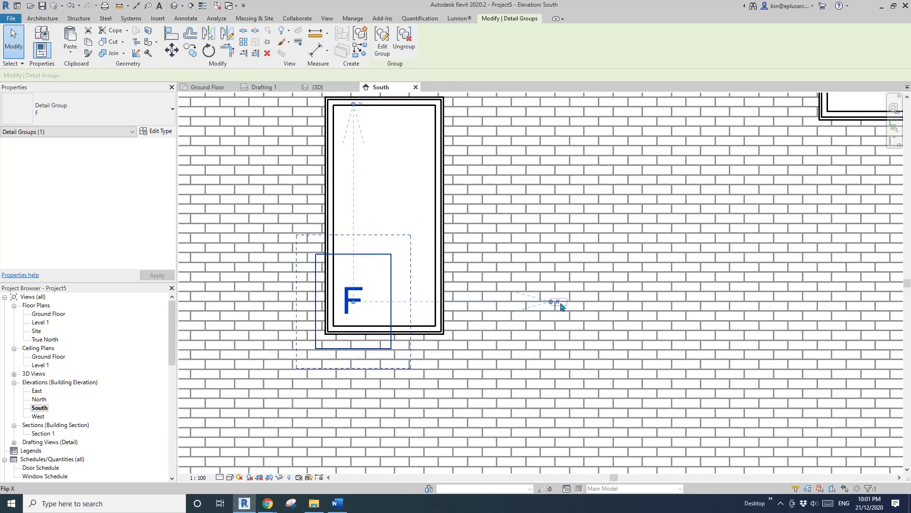
left_click(560, 306)
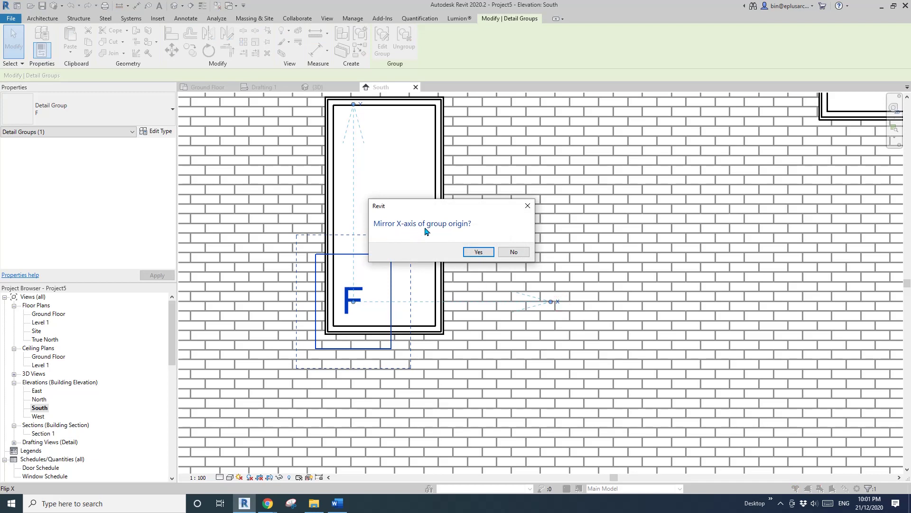
left_click(514, 252)
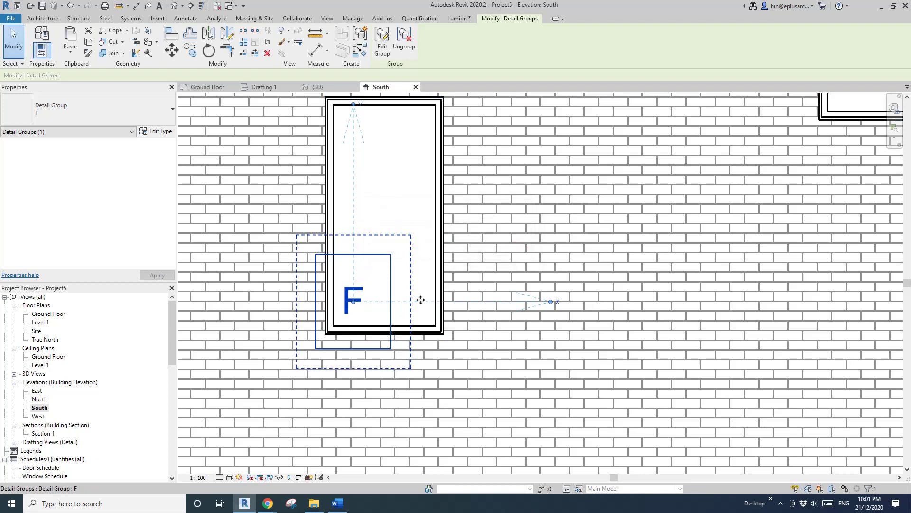
Step: Move the F detail group's origin to the inner lower-left corner of the leftmost window and deselect the group
scroll(373, 283, "up", 2)
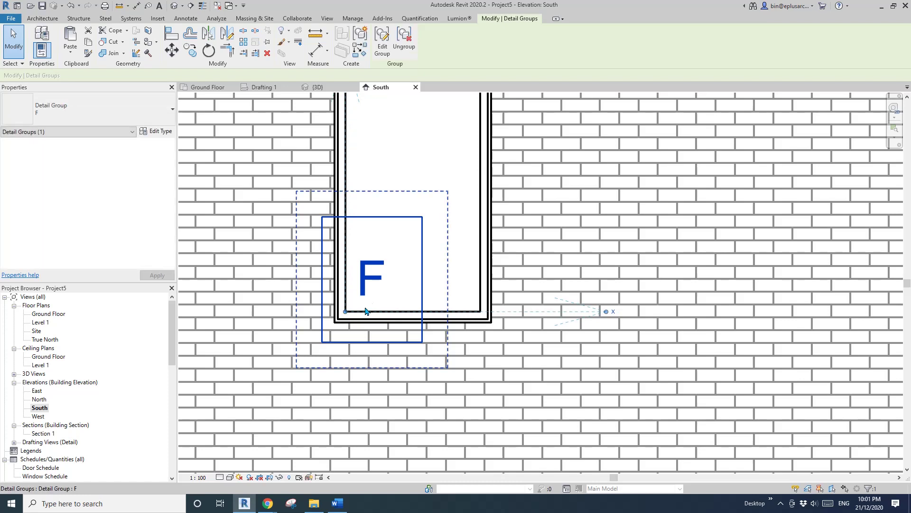
scroll(357, 308, "down", 2)
scroll(428, 276, "down", 3)
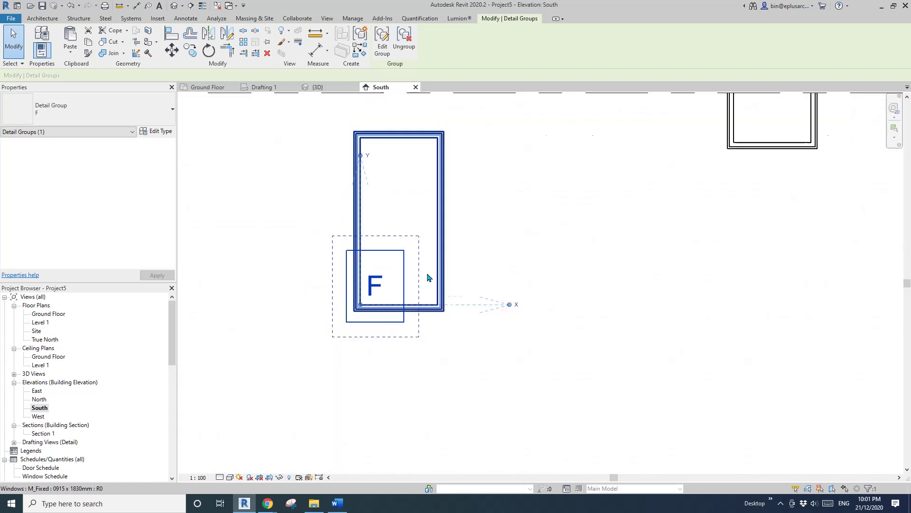
middle_click_drag(427, 277, 365, 286)
key("Escape")
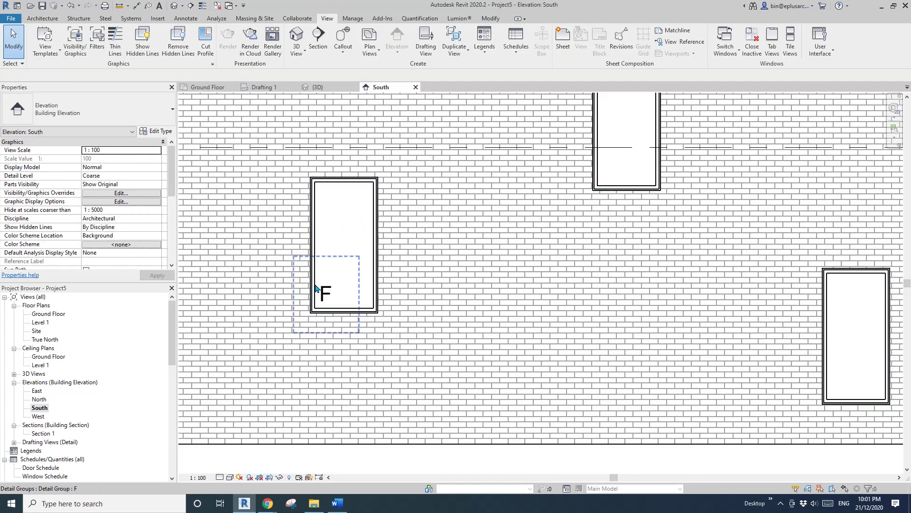
Step: Copy the F detail group and paste it at the inner lower-left corner of the second window from the left
scroll(315, 305, "down", 1)
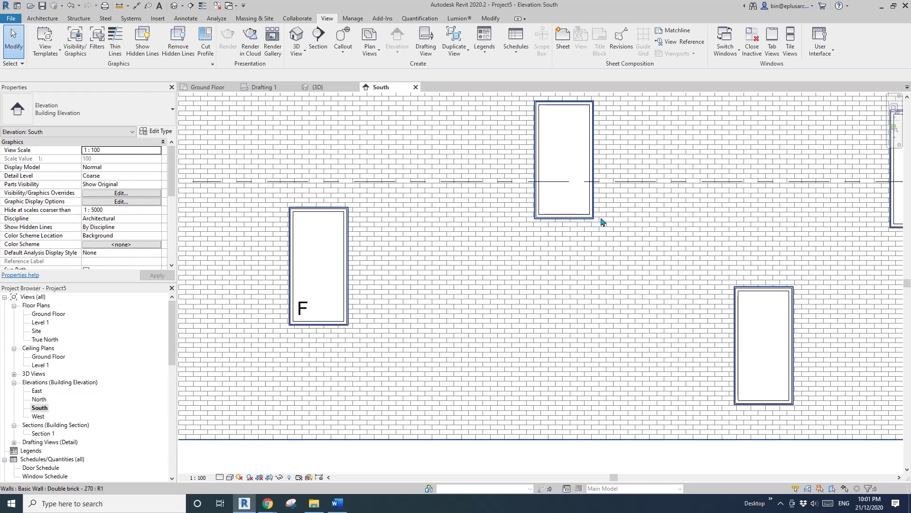
middle_click_drag(560, 209, 504, 219)
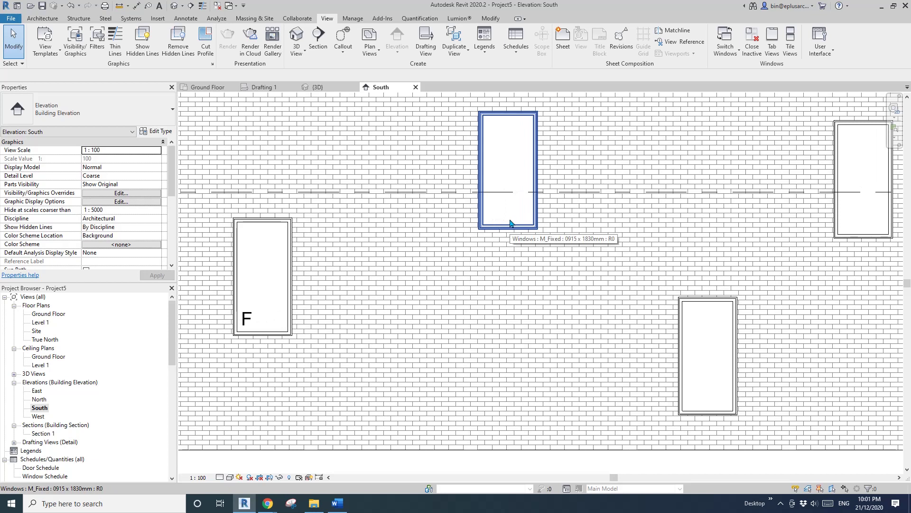
scroll(509, 223, "up", 2)
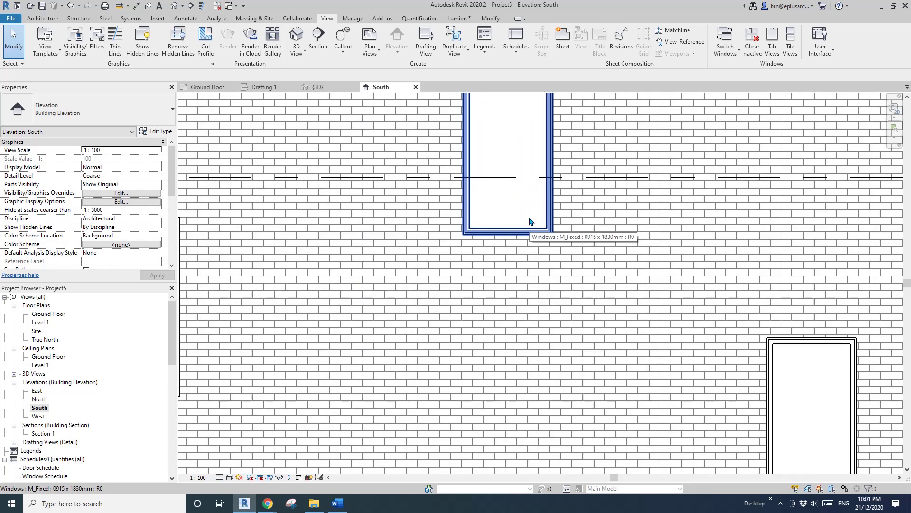
scroll(526, 215, "down", 2)
scroll(470, 244, "up", 5)
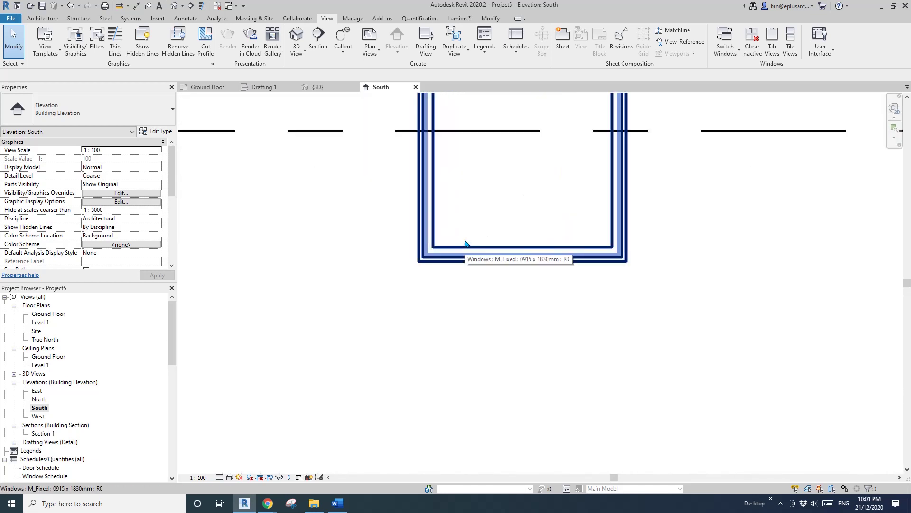
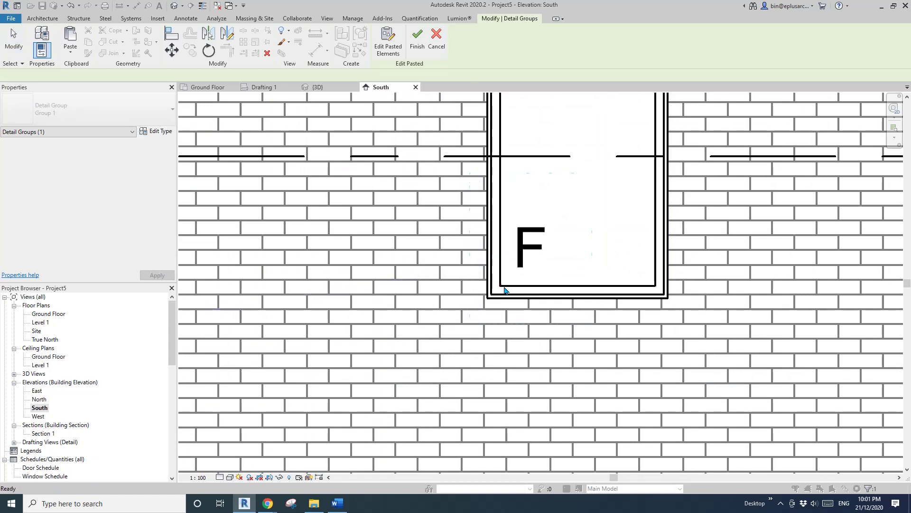
Step: Place further pasted copies of the F group at the inner lower-left corners of the third and fourth windows
scroll(501, 286, "down", 2)
middle_click_drag(501, 285, 210, 242)
middle_click_drag(745, 384, 361, 303)
scroll(433, 352, "up", 3)
scroll(469, 364, "down", 5)
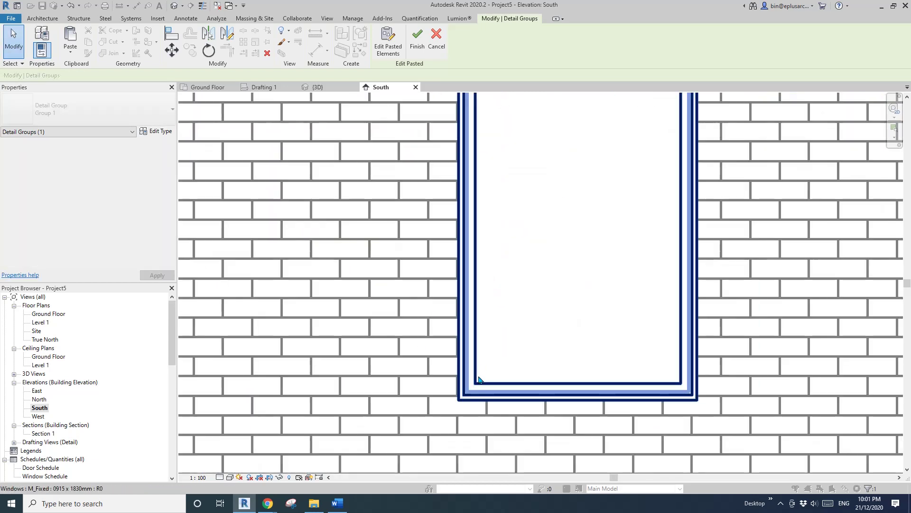
scroll(529, 239, "up", 2)
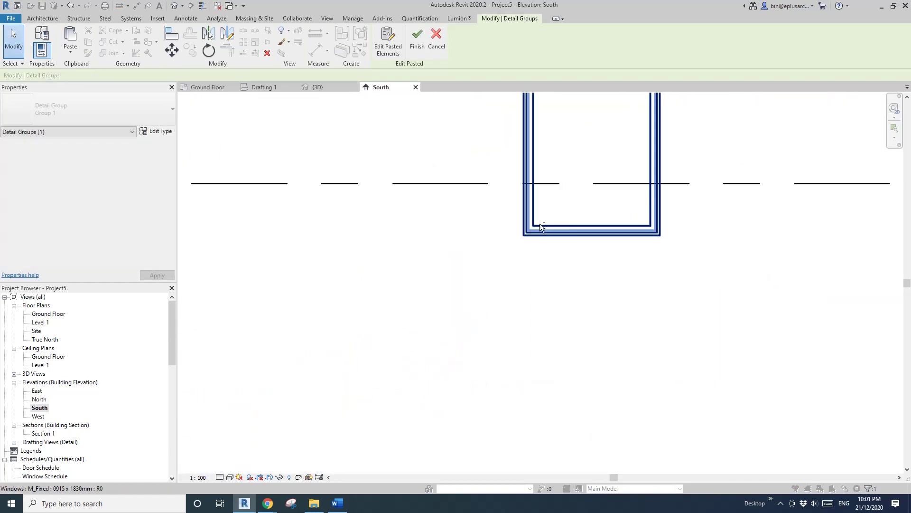
scroll(519, 279, "down", 3)
Step: Paste the F group at the inner lower-left corner of the rightmost window, finish pasting and deselect it
middle_click_drag(643, 324, 317, 230)
scroll(459, 347, "up", 4)
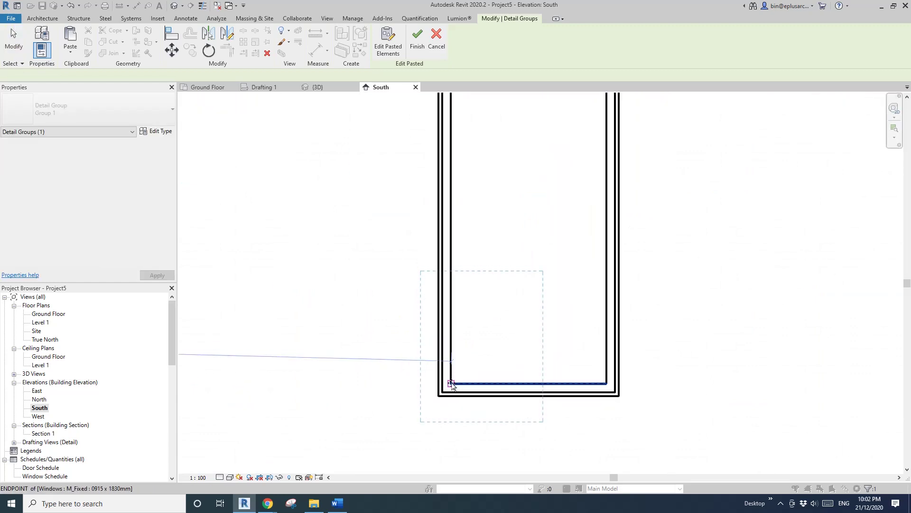
left_click(451, 382)
scroll(477, 340, "down", 3)
key("Escape")
scroll(478, 340, "down", 3)
left_click(479, 340)
scroll(520, 356, "down", 2)
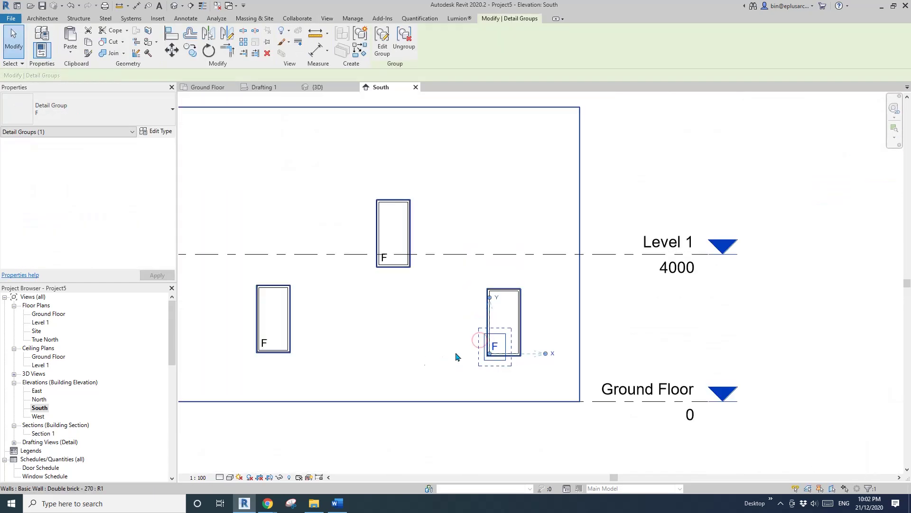
scroll(619, 329, "up", 3)
middle_click_drag(369, 330, 517, 339)
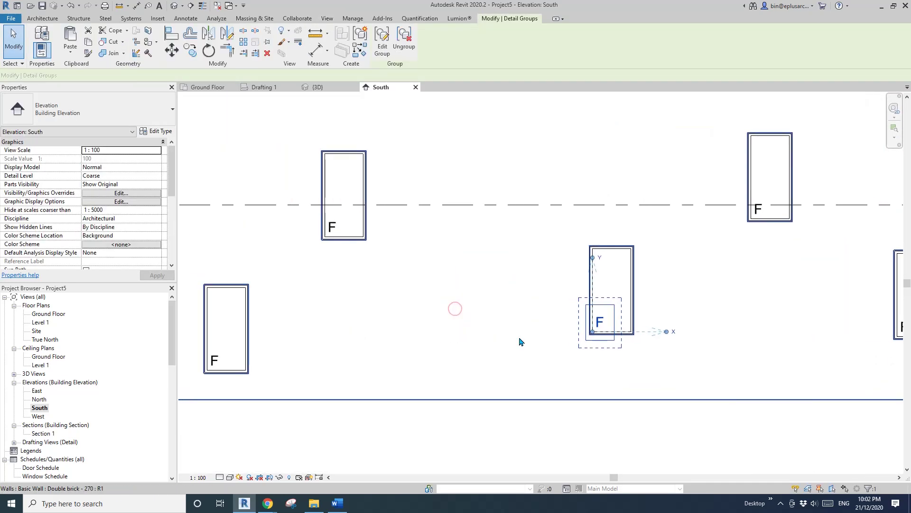
key("Escape")
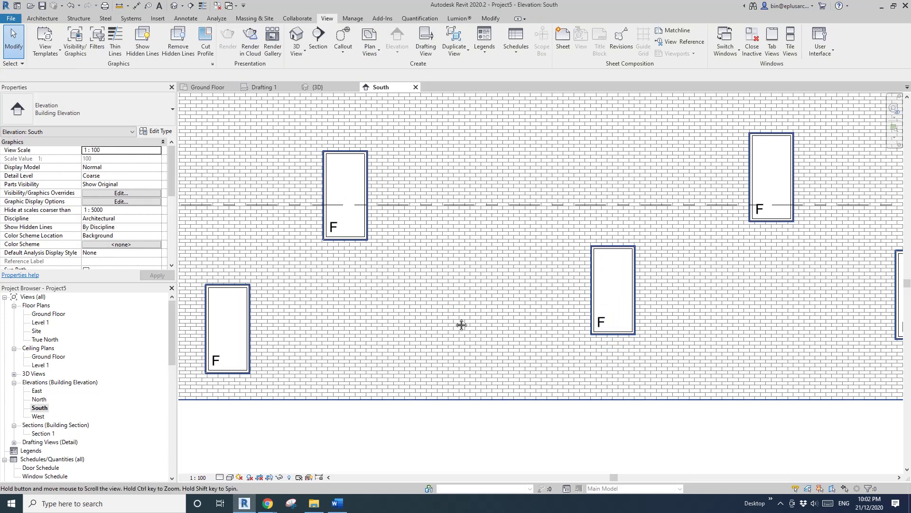
middle_click_drag(462, 325, 483, 312)
Step: Open the Ground Floor plan and place an M_Desk 1525 x 762mm above the horizontal wall, to the left of its window
double_click(49, 313)
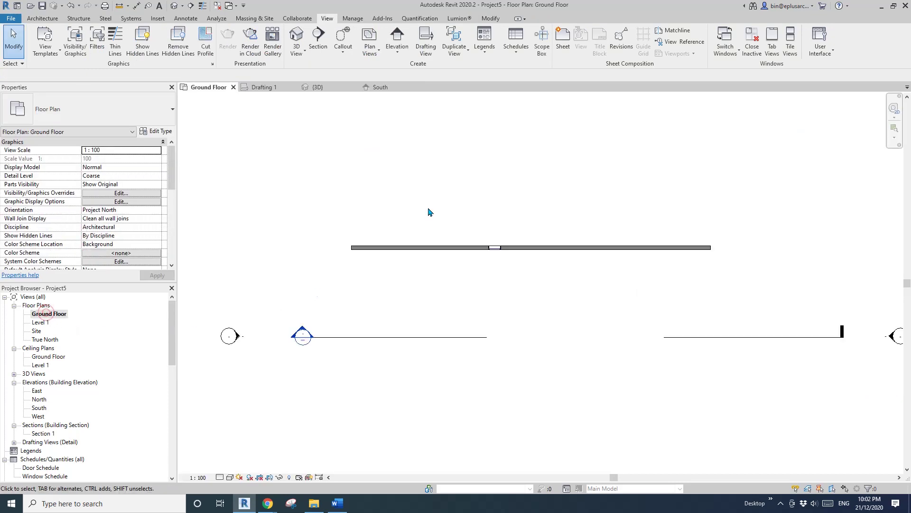
middle_click_drag(428, 212, 376, 231)
scroll(390, 227, "up", 1)
left_click(42, 18)
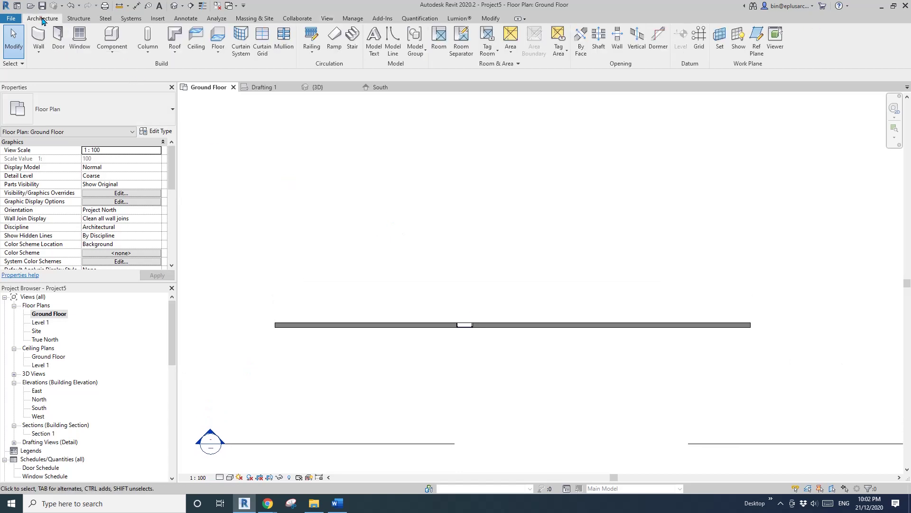
left_click(120, 40)
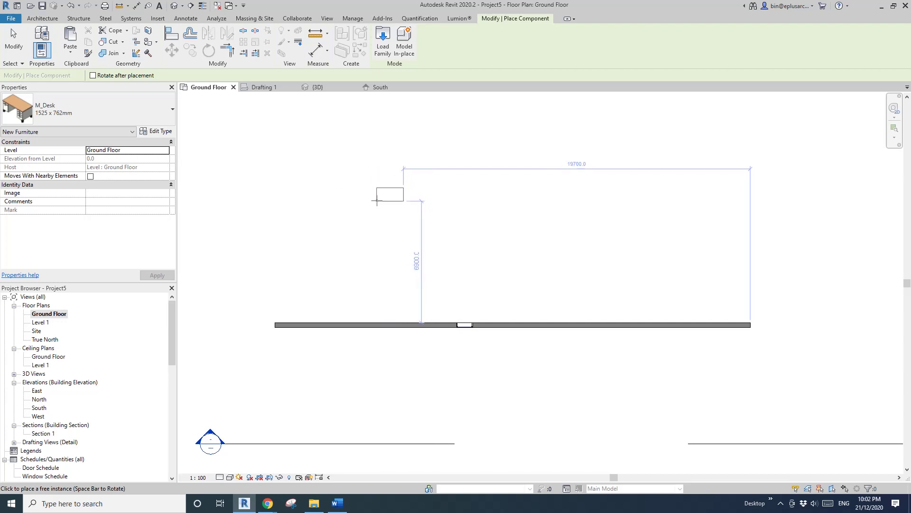
left_click(377, 200)
scroll(413, 209, "up", 2)
key("Escape")
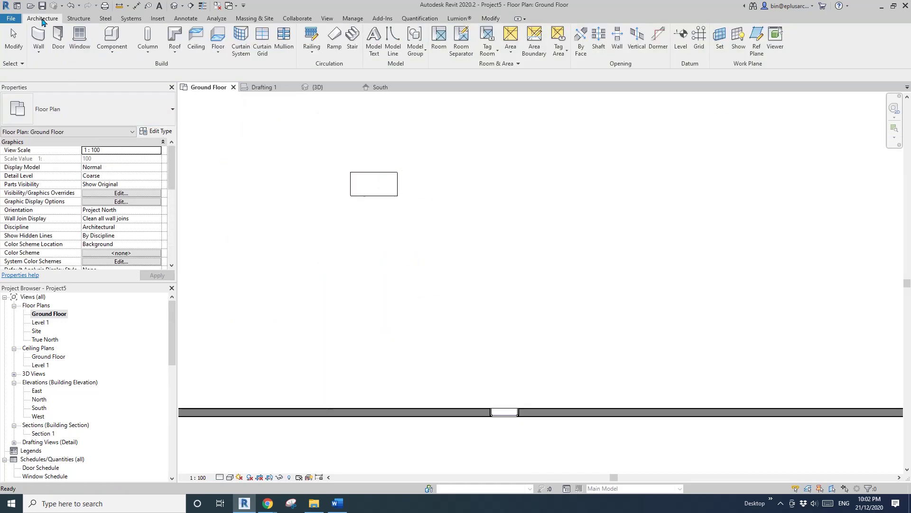
Step: Load the Chair-Executive.rfa family from the Seating folder and place one chair directly below the desk
left_click(112, 37)
left_click(382, 40)
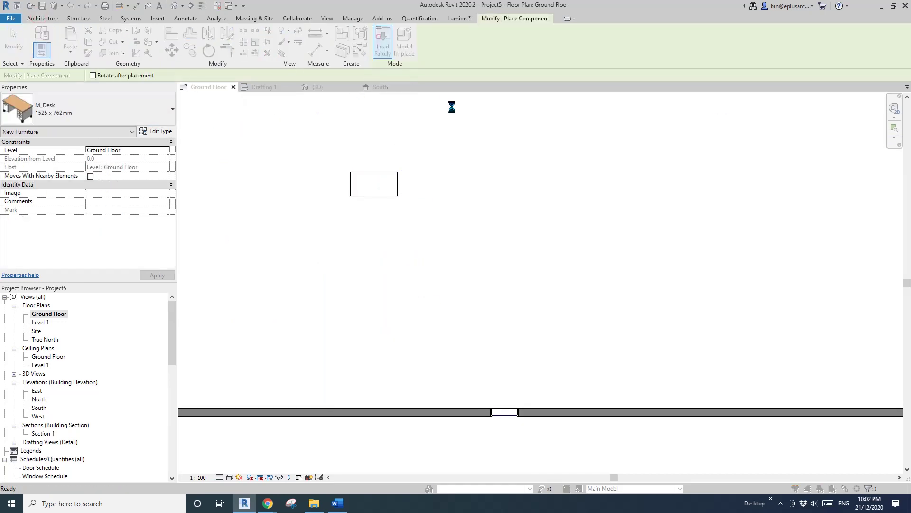
left_click(516, 277)
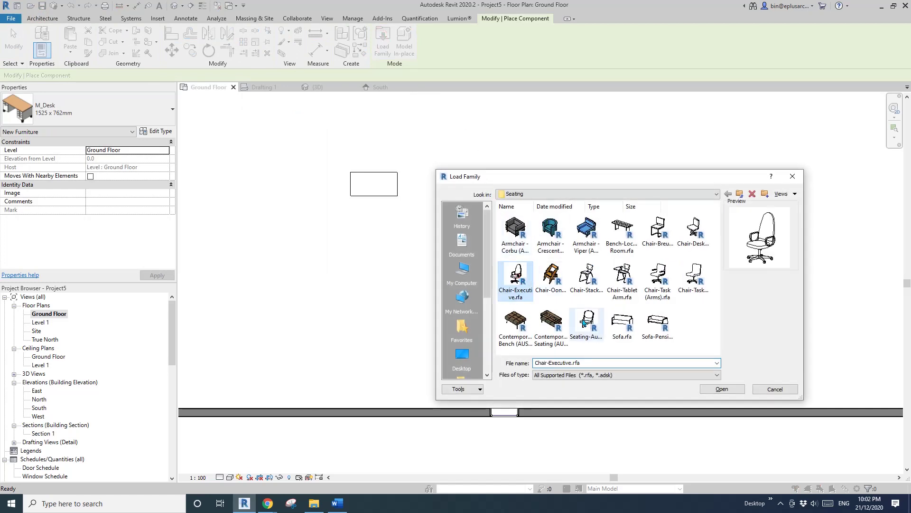
left_click(721, 389)
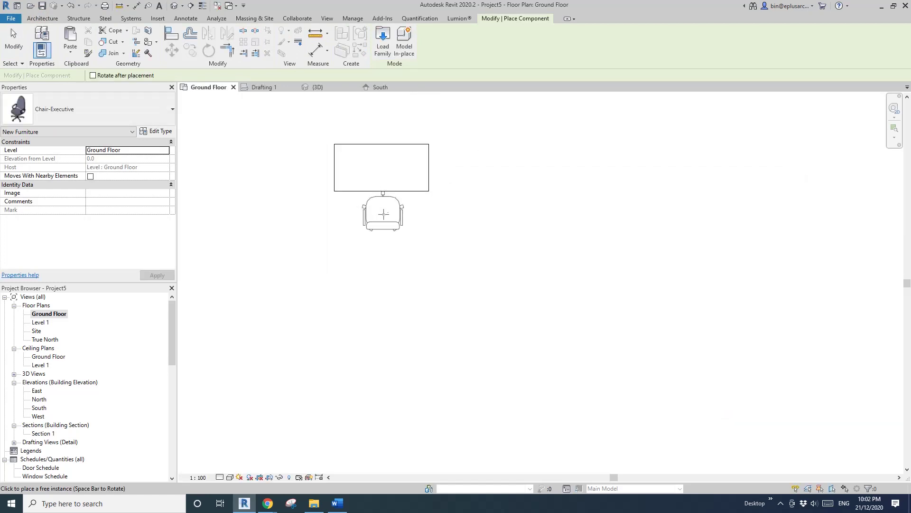
left_click(383, 214)
key("Escape")
Step: Combine the chair and the desk into a model group named Group 1
left_click(397, 209)
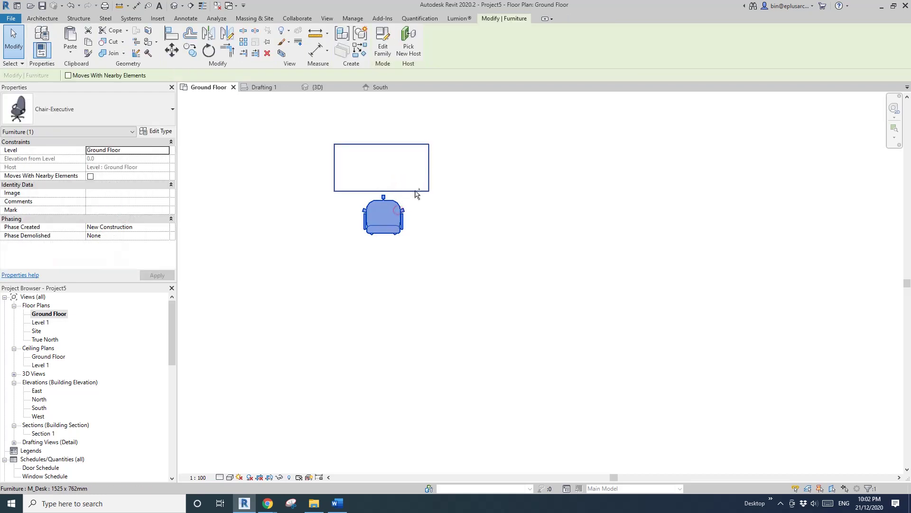
left_click(420, 190, "ctrl")
scroll(361, 140, "up", 3)
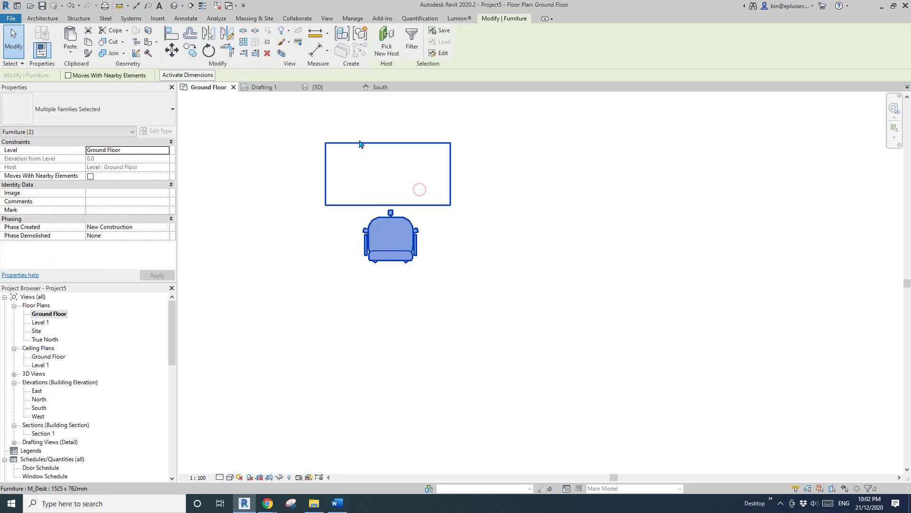
left_click(360, 33)
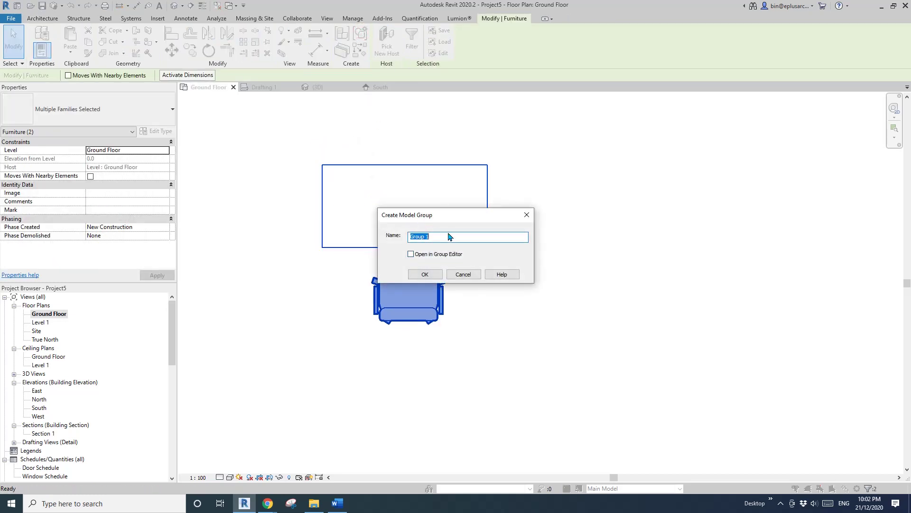
left_click(424, 275)
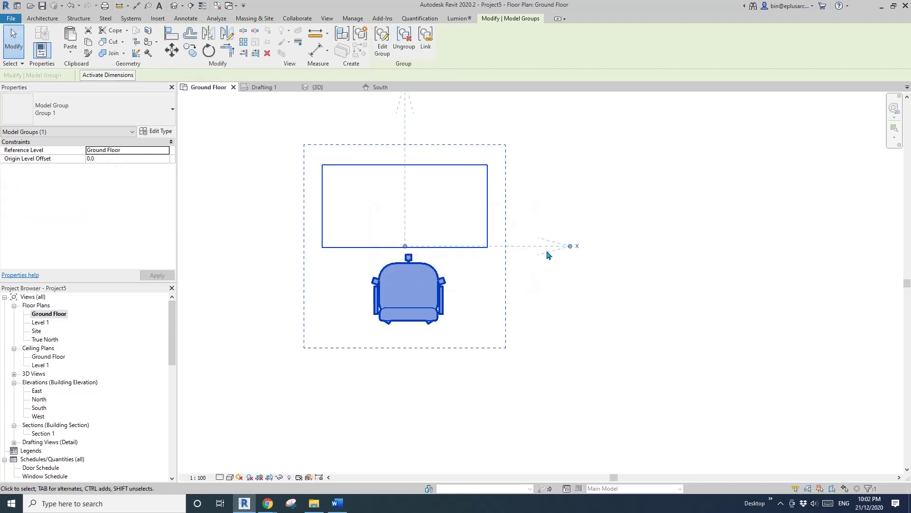
Step: Move the model group's origin to the desk's upper-left corner and deselect the group
middle_click_drag(406, 211, 410, 254)
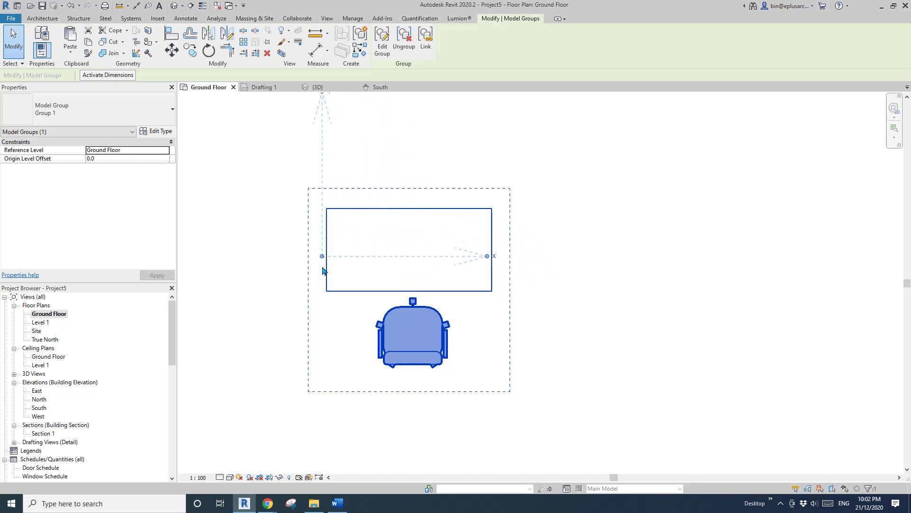
left_click_drag(337, 210, 327, 208)
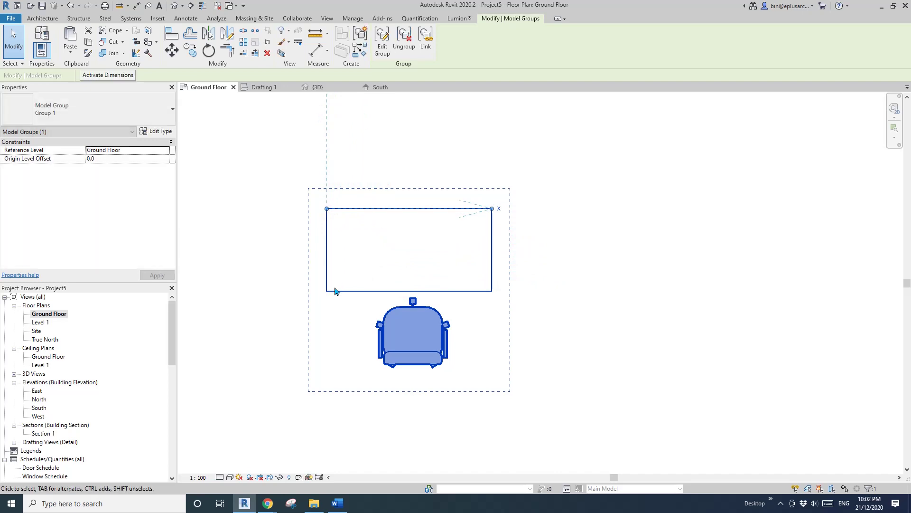
key("Escape")
Step: Draw a vertical Double brick - 270 wall to the right of the desk group, ending just above the horizontal wall
scroll(505, 289, "down", 4)
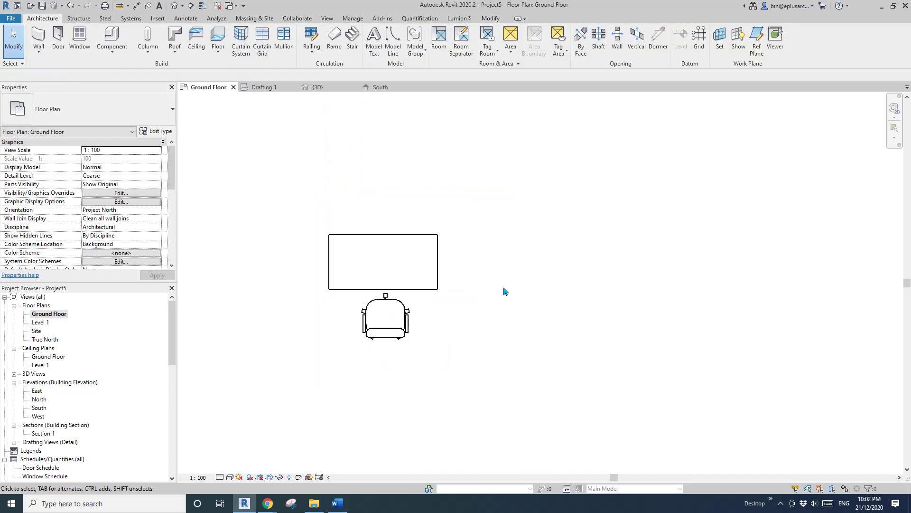
key("w")
key("a")
middle_click_drag(512, 271, 483, 274)
left_click(595, 152)
scroll(590, 265, "down", 2)
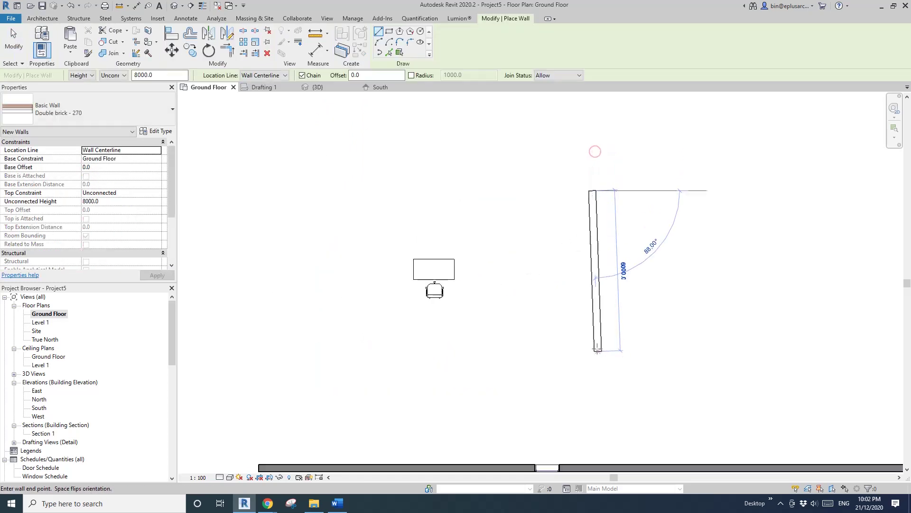
middle_click_drag(599, 350, 561, 266)
left_click(554, 364)
key("Escape")
key("Escape")
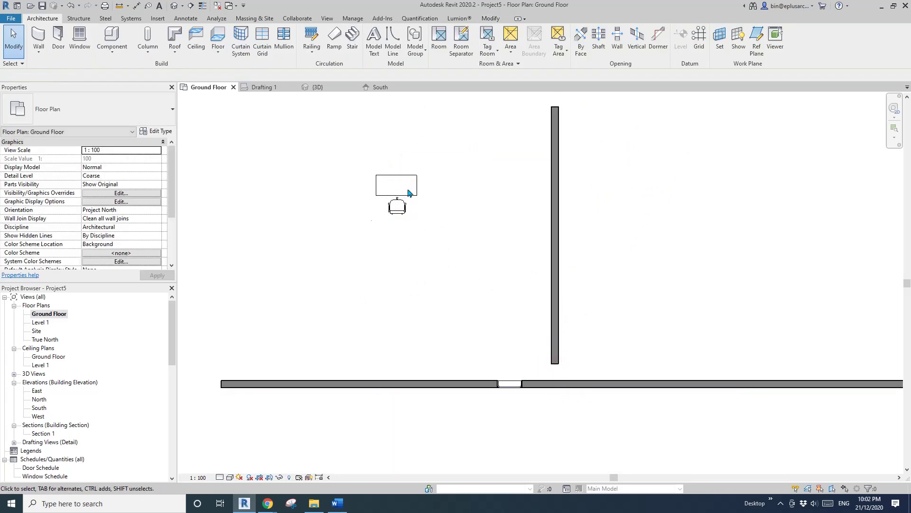
Step: Copy the desk and chair group and paste three instances down the vertical wall, each desk's upper-left corner on the wall's right face
left_click(403, 191)
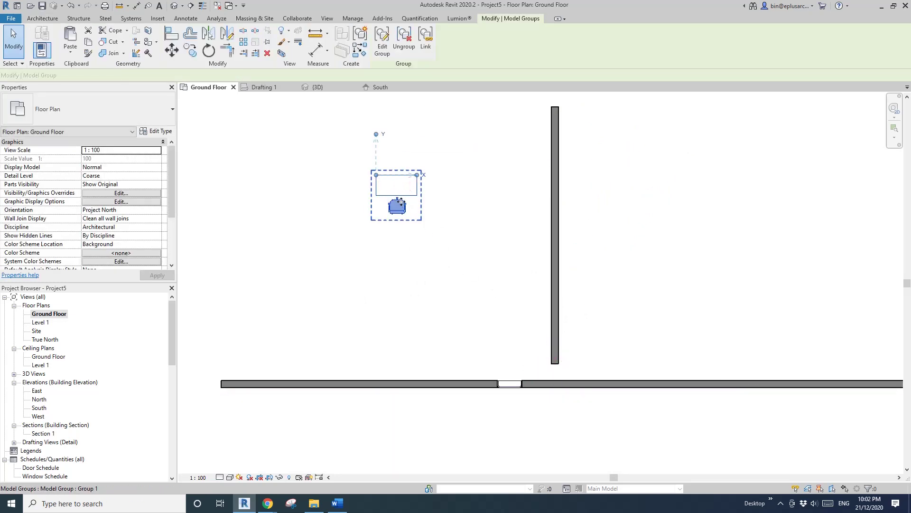
scroll(408, 221, "down", 1)
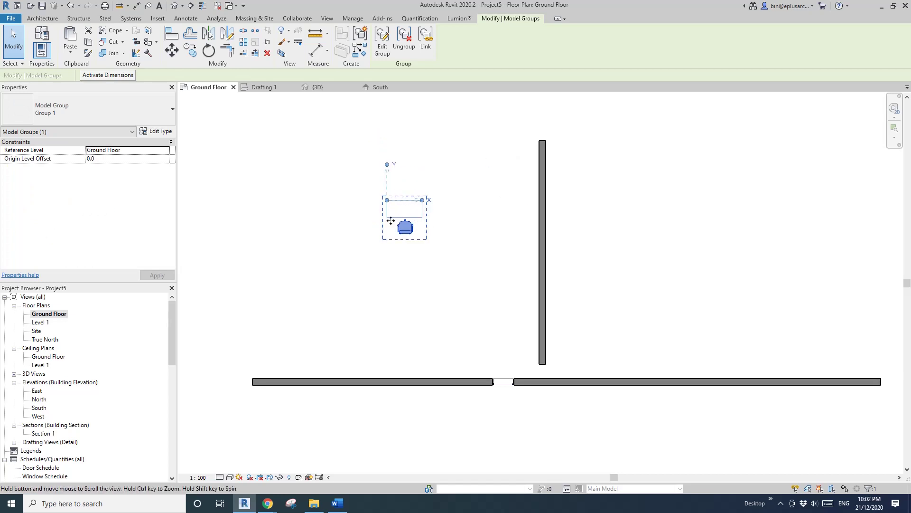
middle_click_drag(391, 220, 396, 223)
scroll(568, 169, "up", 2)
key("ctrl+v")
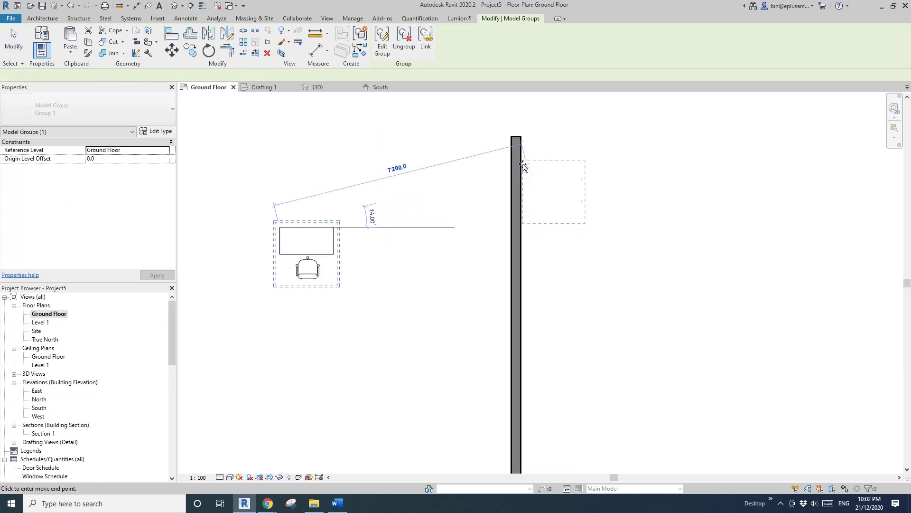
left_click(522, 162)
key("ctrl+v")
left_click(521, 253)
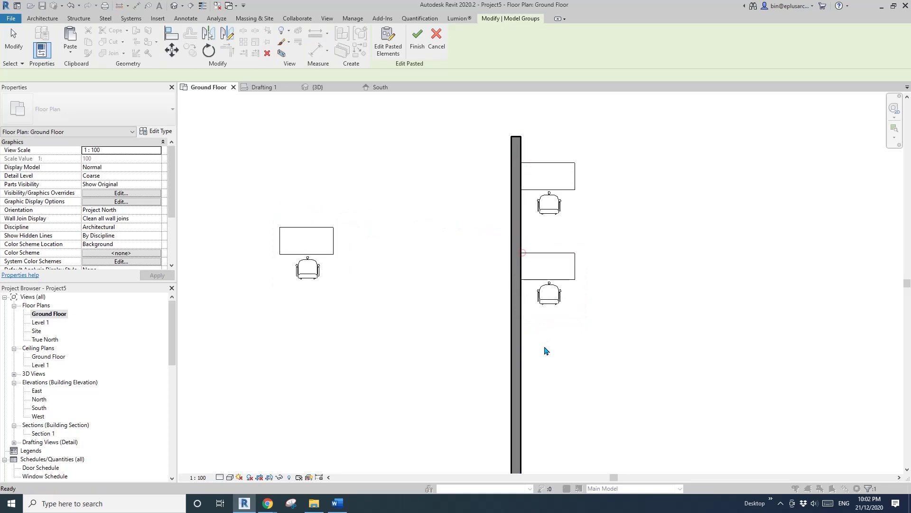
key("ctrl+v")
left_click(522, 340)
scroll(539, 342, "down", 1)
middle_click_drag(589, 352, 583, 297)
left_click(578, 294)
Step: Delete both walls, the three pasted desk groups and the original desk and chair group from the Ground Floor plan
left_click_drag(543, 341, 440, 159)
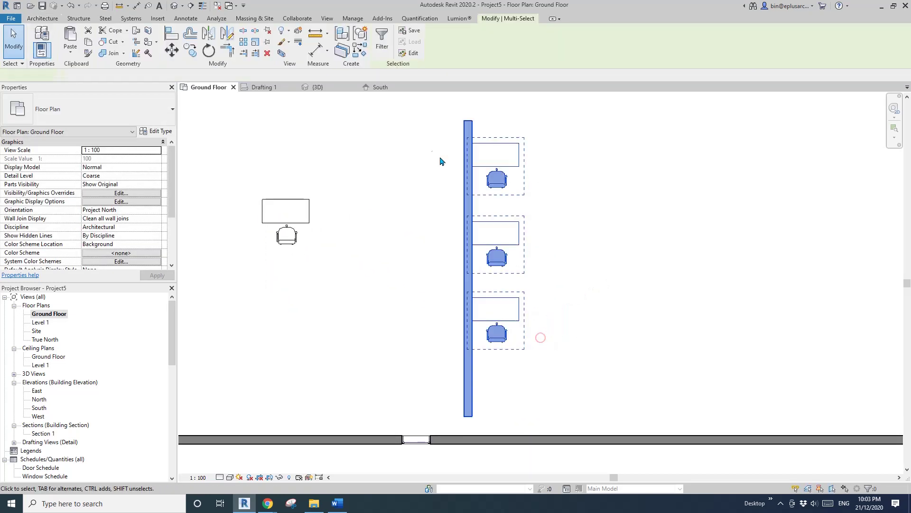
key("Delete")
scroll(488, 190, "down", 2)
left_click_drag(504, 308, 438, 353)
key("Delete")
left_click_drag(390, 183, 348, 230)
key("Delete")
Step: Open the default 3D view and orbit it to show both levels from the front-left corner
left_click(174, 6)
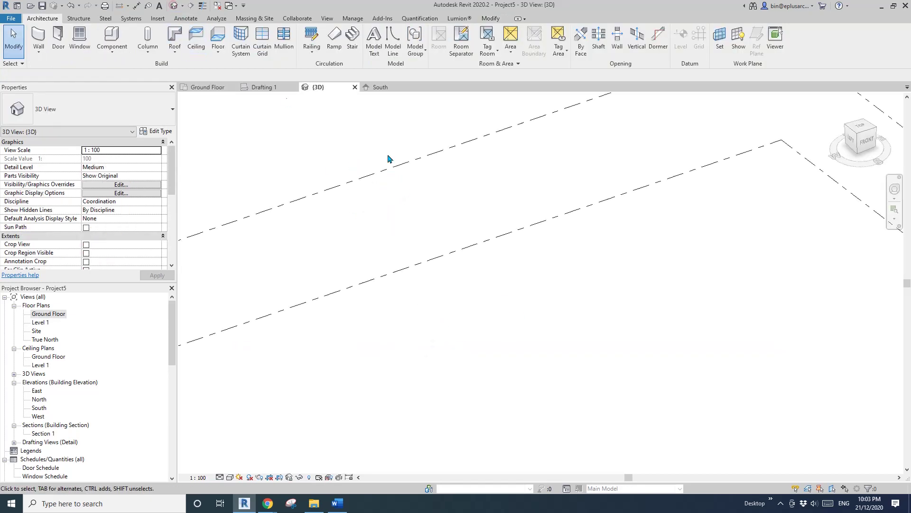
scroll(418, 213, "down", 5)
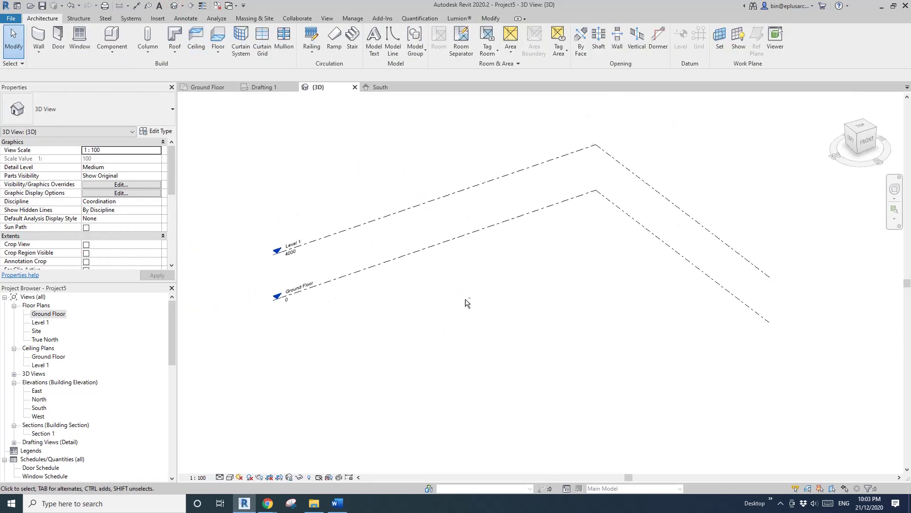
middle_click_drag(466, 304, 516, 319, "shift")
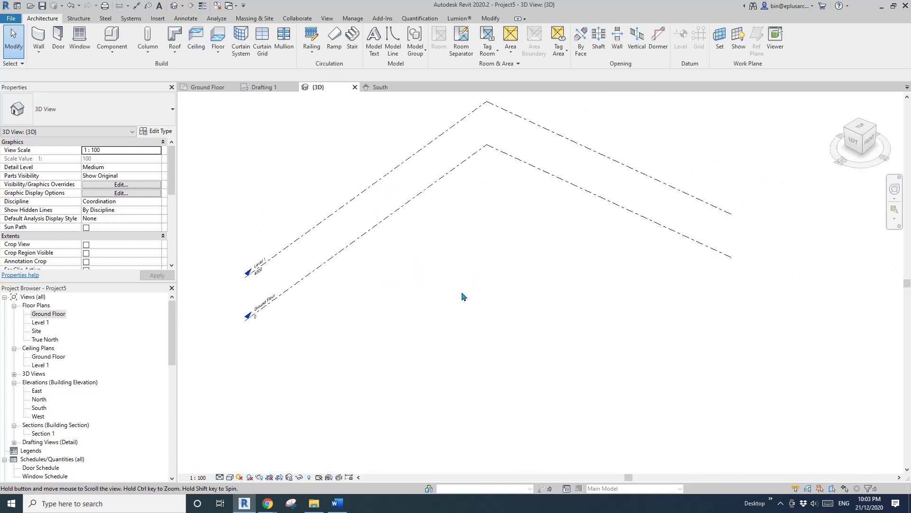
middle_click_drag(462, 297, 467, 302)
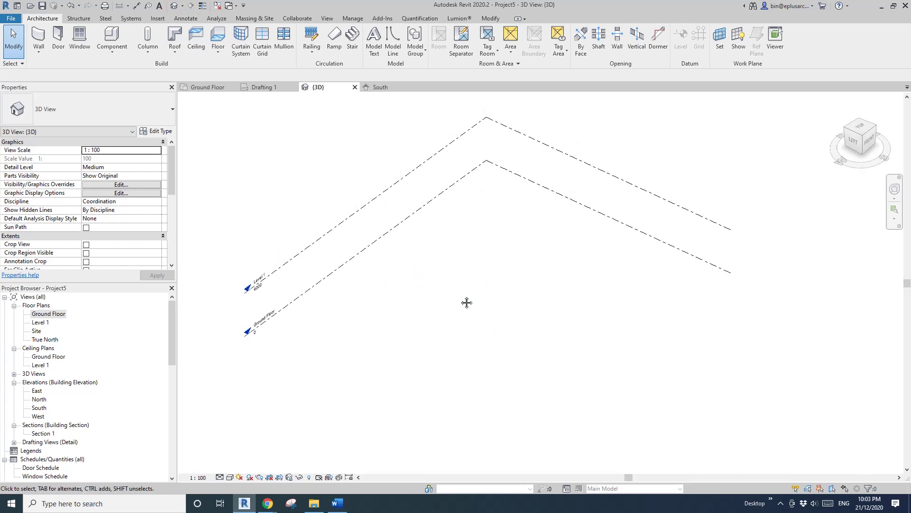